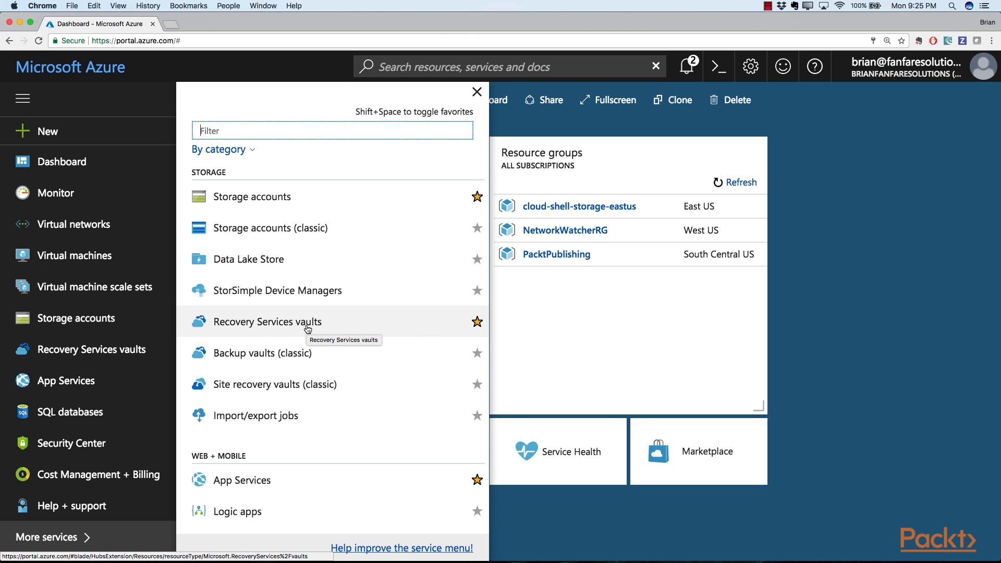
Start a new Recovery Services vault and name it vault-packt-se.
click(308, 327)
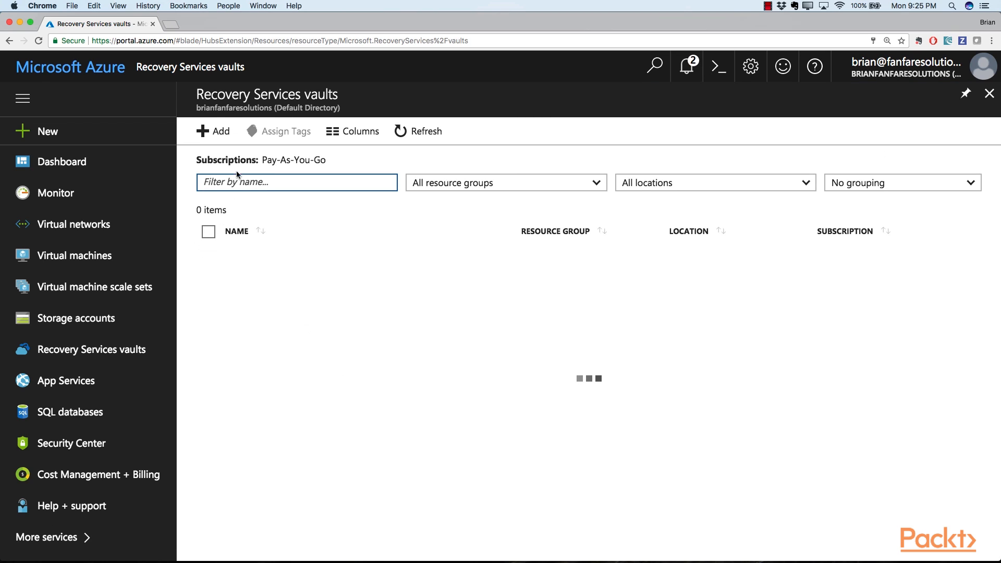
click(205, 134)
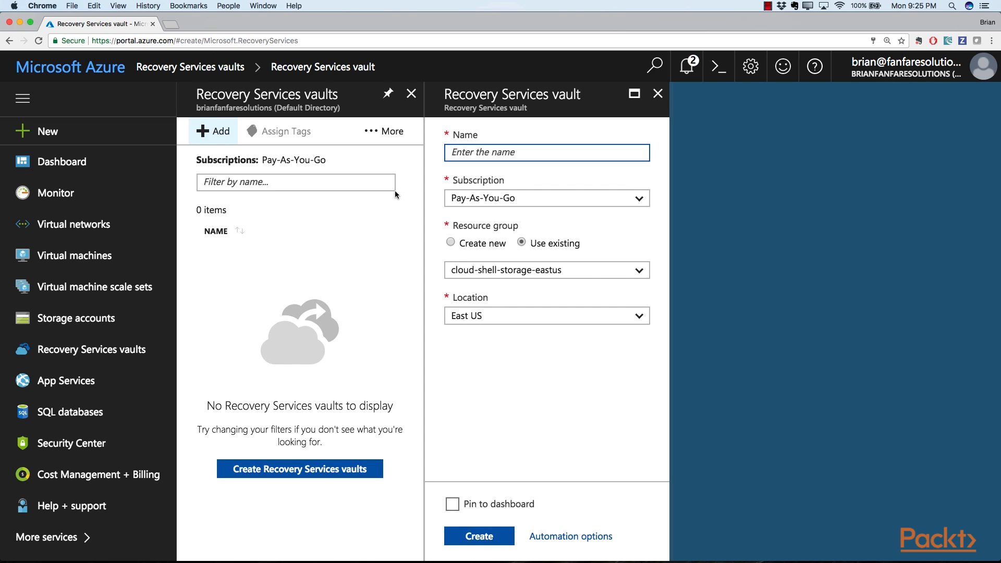
text(vault-packty)
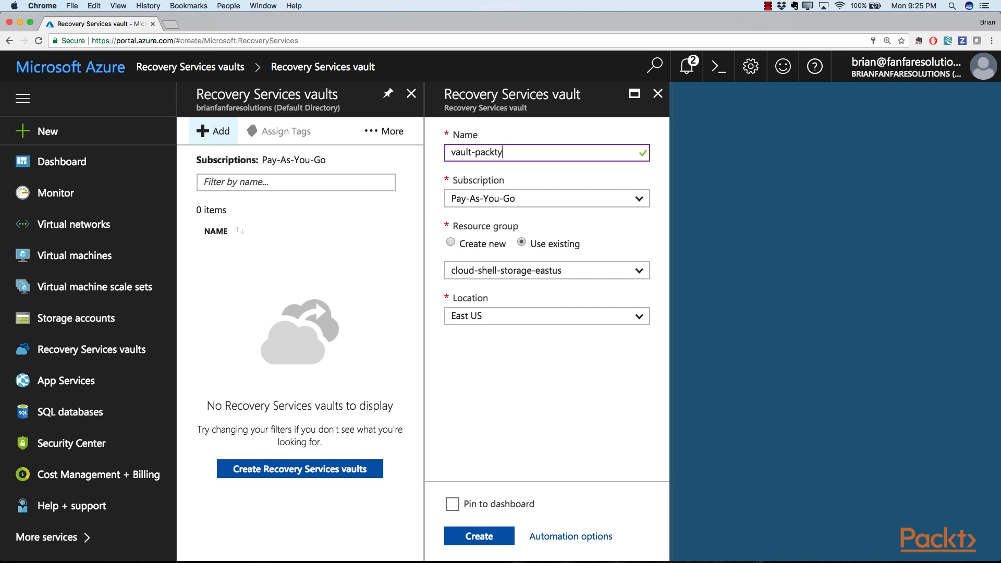
key(BackSpace)
text(-se)
Assign the vault to the existing PacktPublishing resource group in South Central US and create it.
click(599, 275)
click(501, 324)
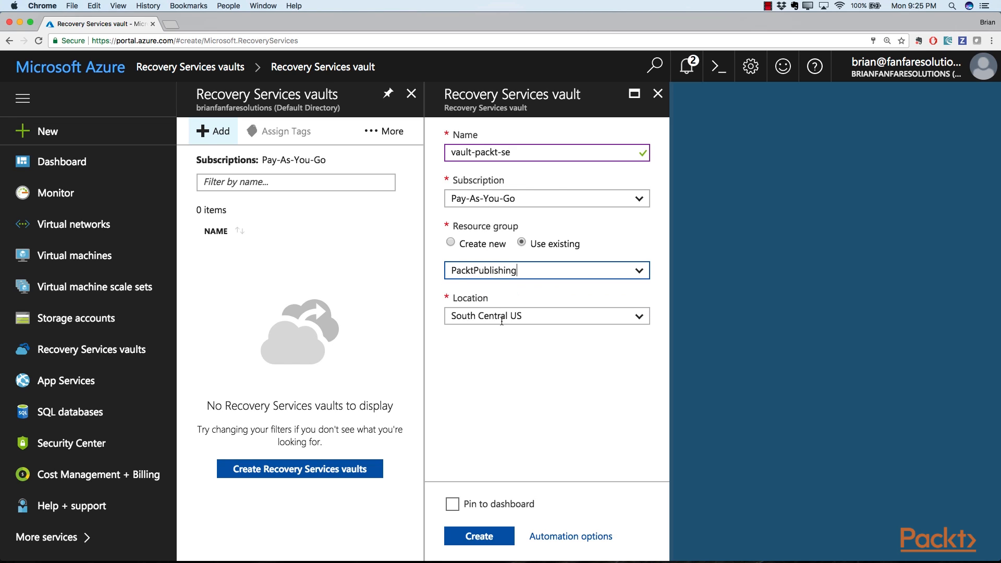
click(478, 537)
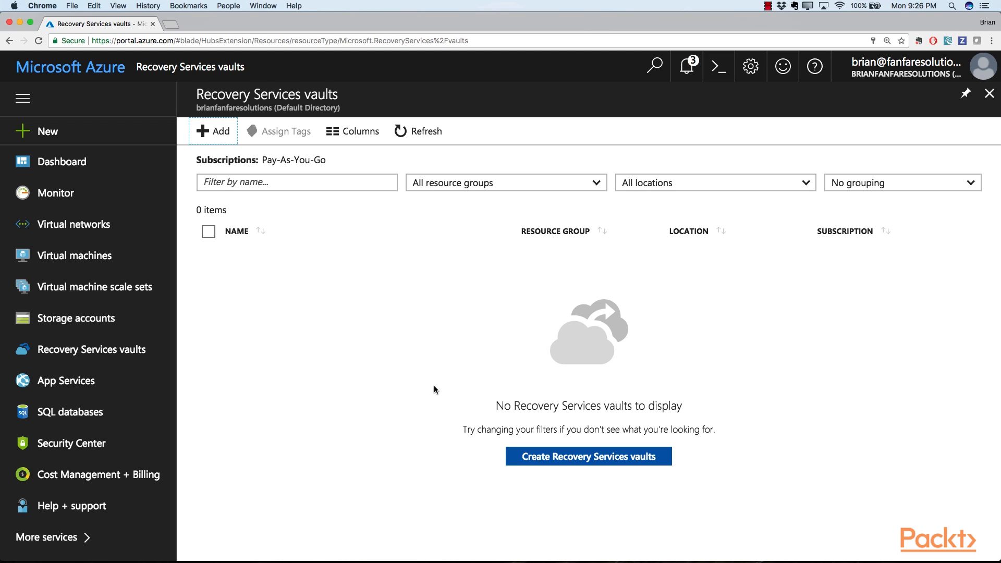
Open the newly deployed vault from its deployment notification, and clear and close the notifications.
click(687, 68)
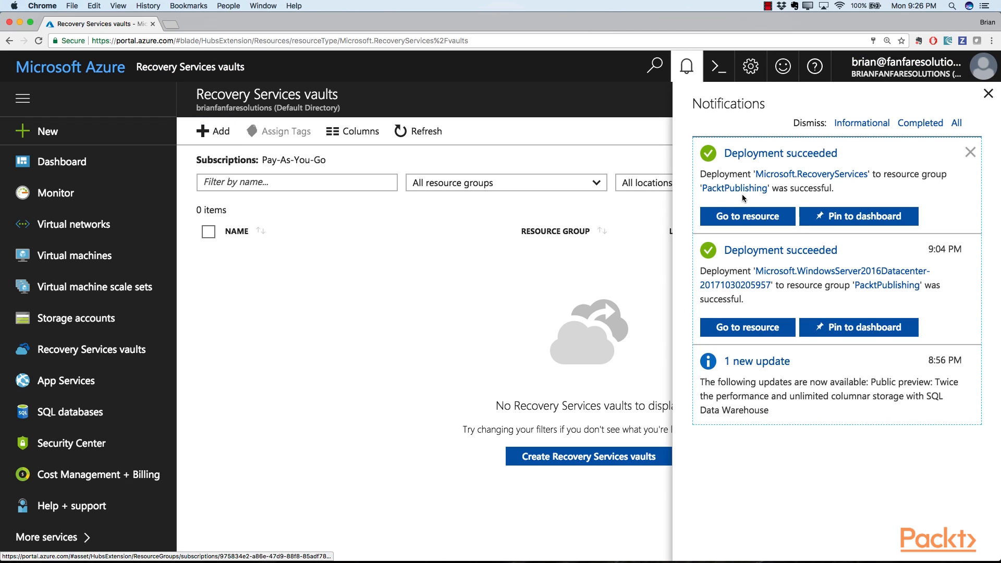
click(748, 217)
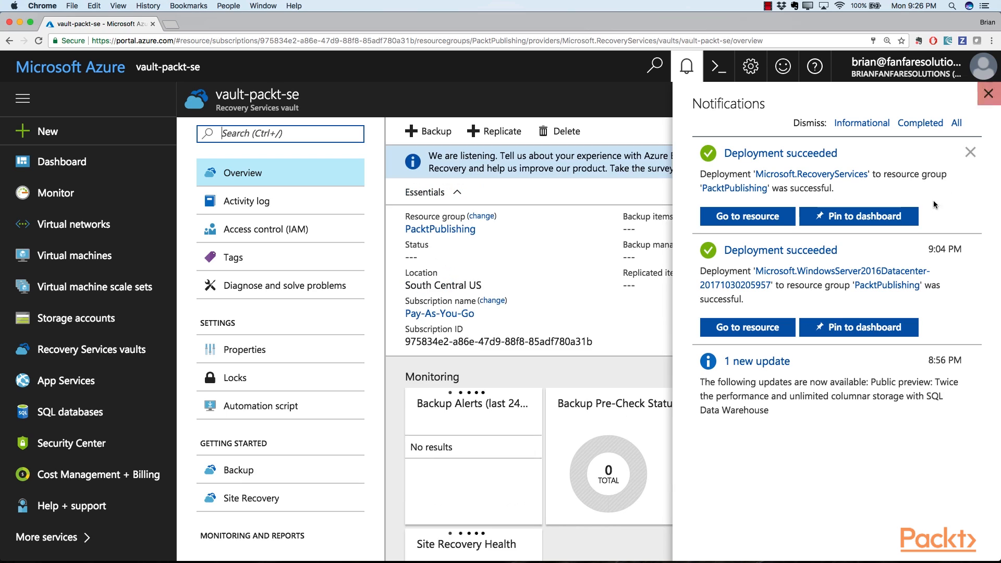
click(969, 153)
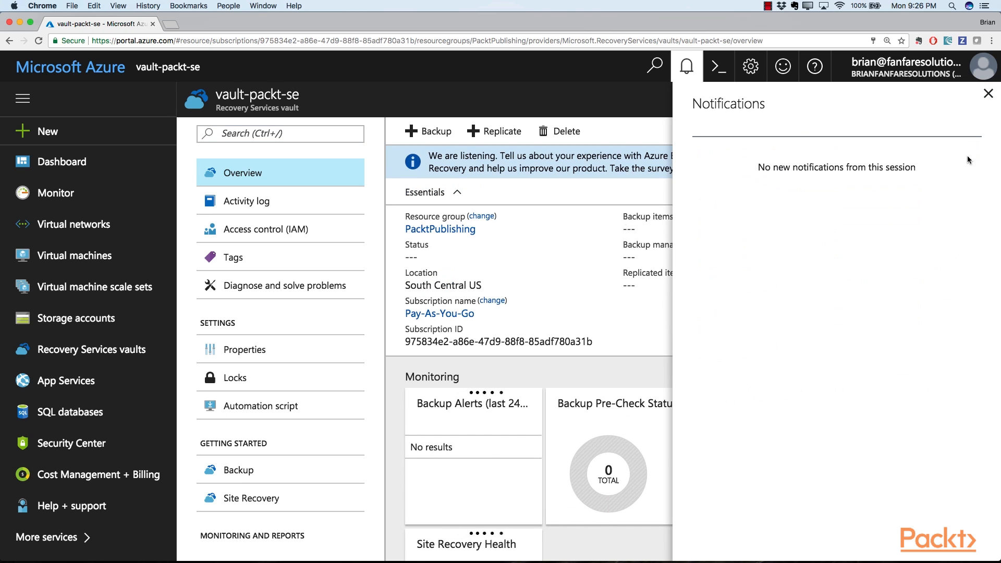
click(988, 93)
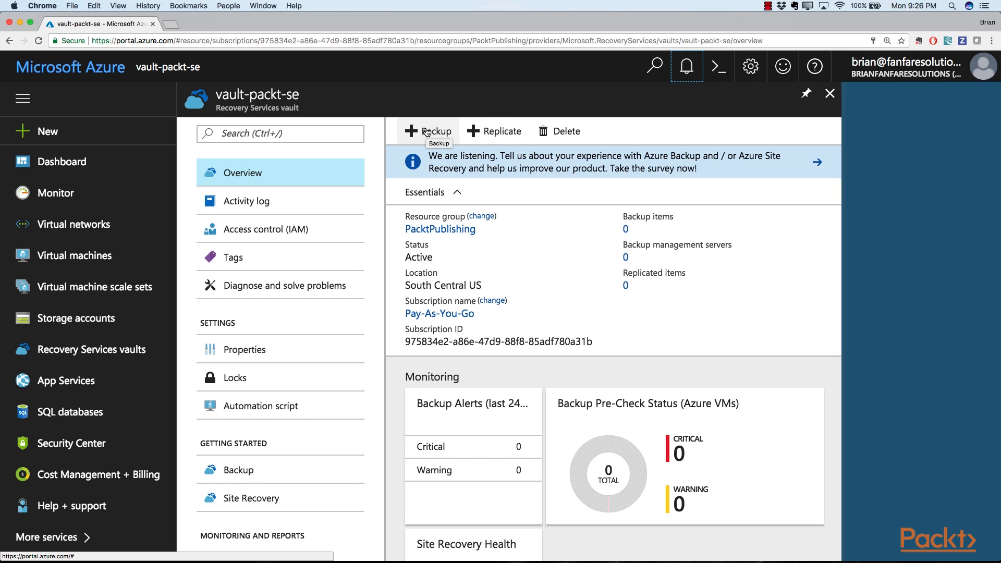
Examine the vault's overview, including the monitoring, backup and site recovery tiles.
scroll(463, 383, down, 5)
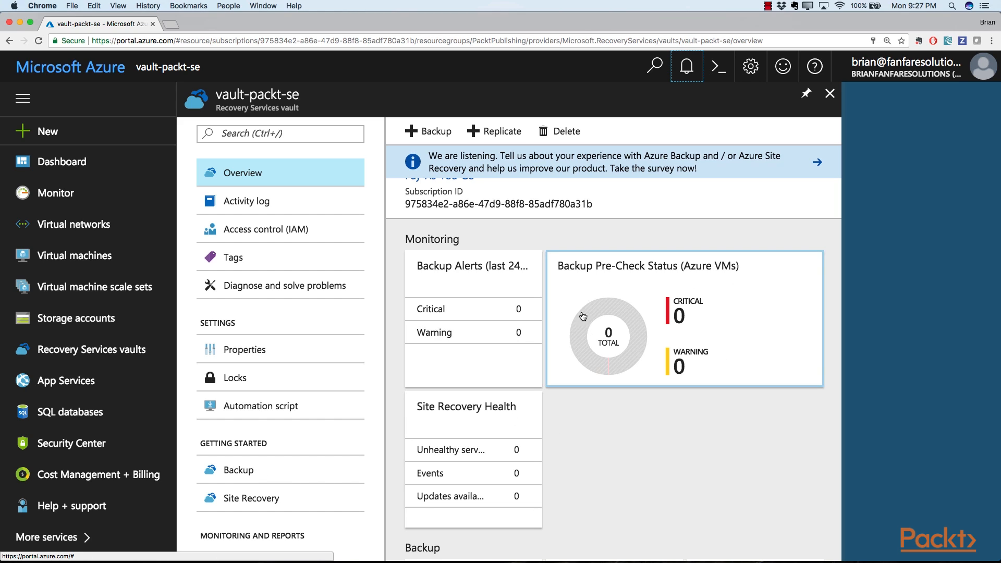
scroll(594, 409, down, 5)
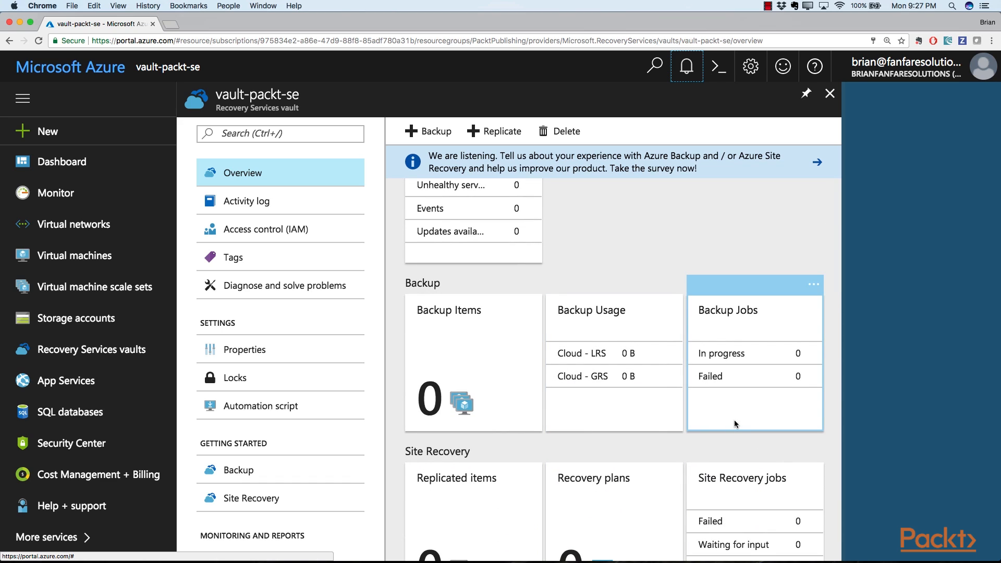
scroll(734, 420, down, 2)
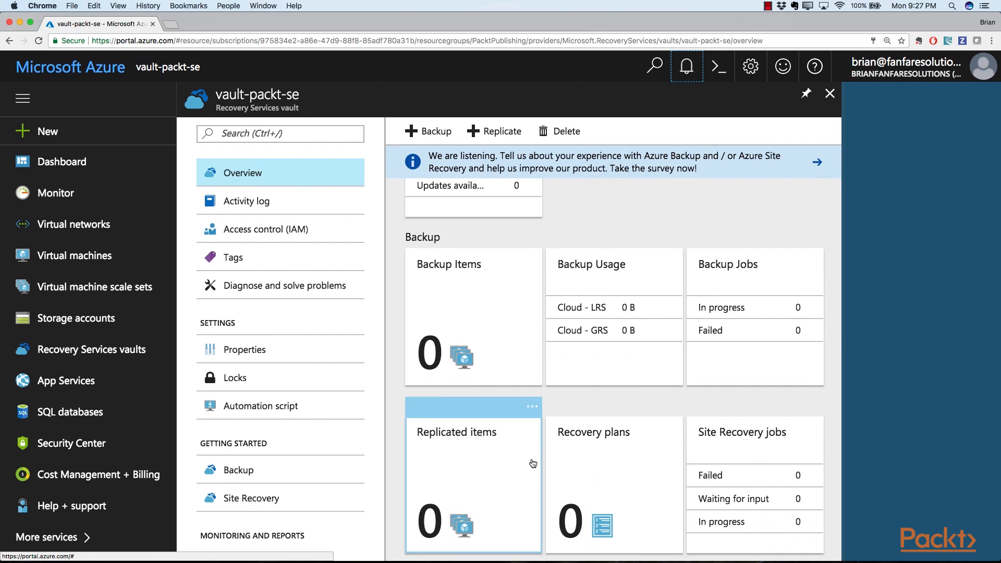
scroll(532, 463, up, 3)
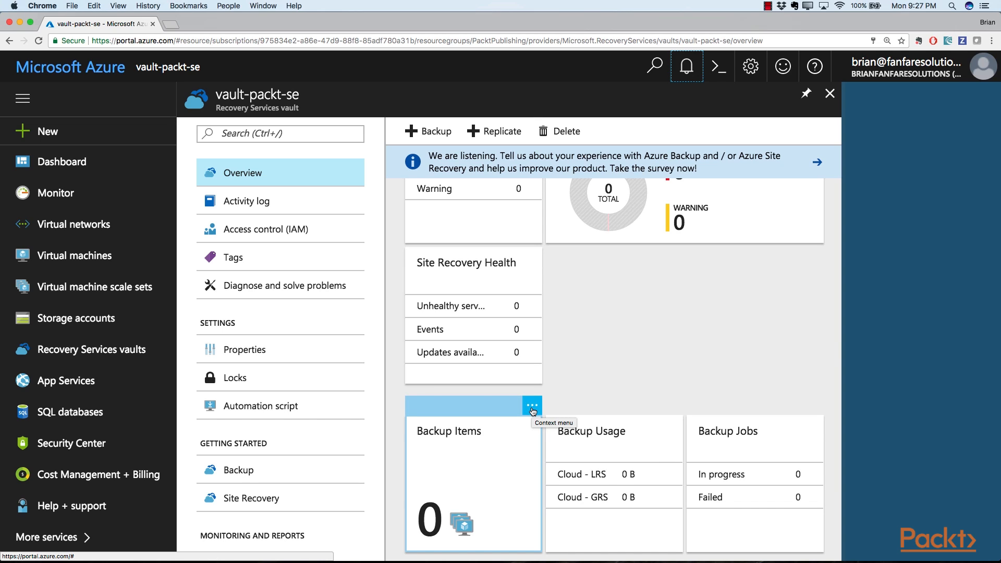
scroll(676, 339, up, 5)
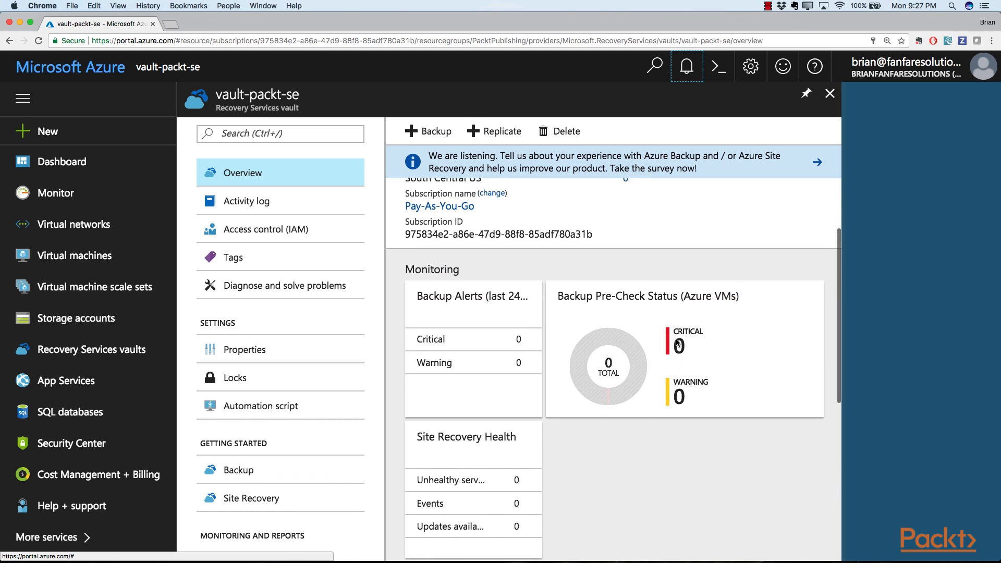
scroll(676, 342, up, 1)
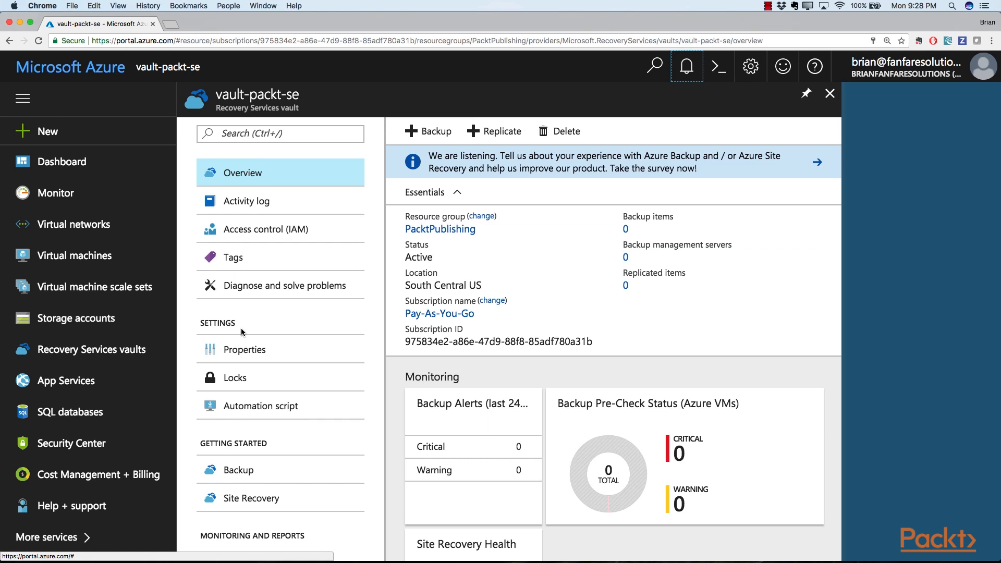
View the vault's properties and look through its available settings, monitoring, policy and protected item sections.
scroll(240, 328, down, 5)
scroll(243, 332, up, 1)
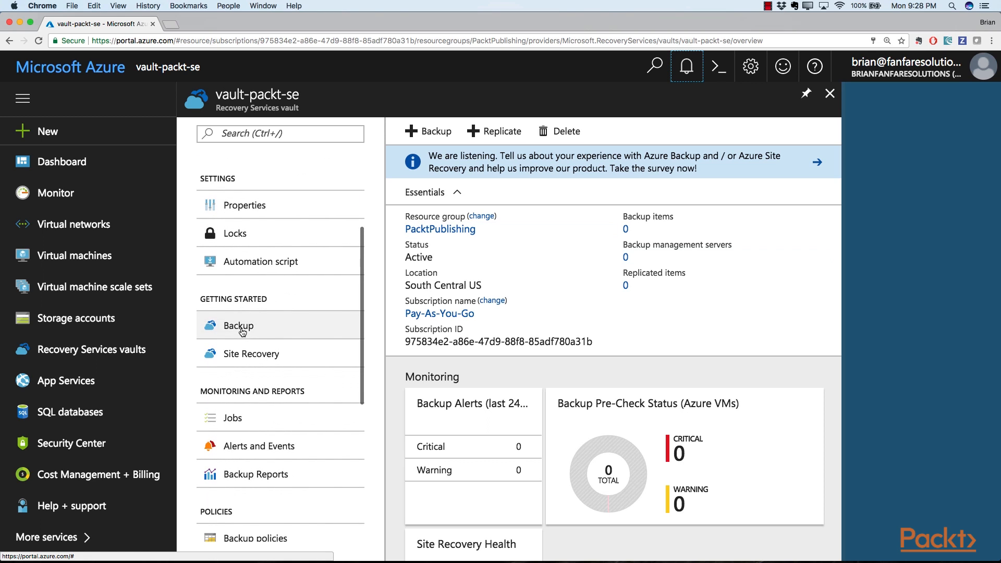
click(254, 208)
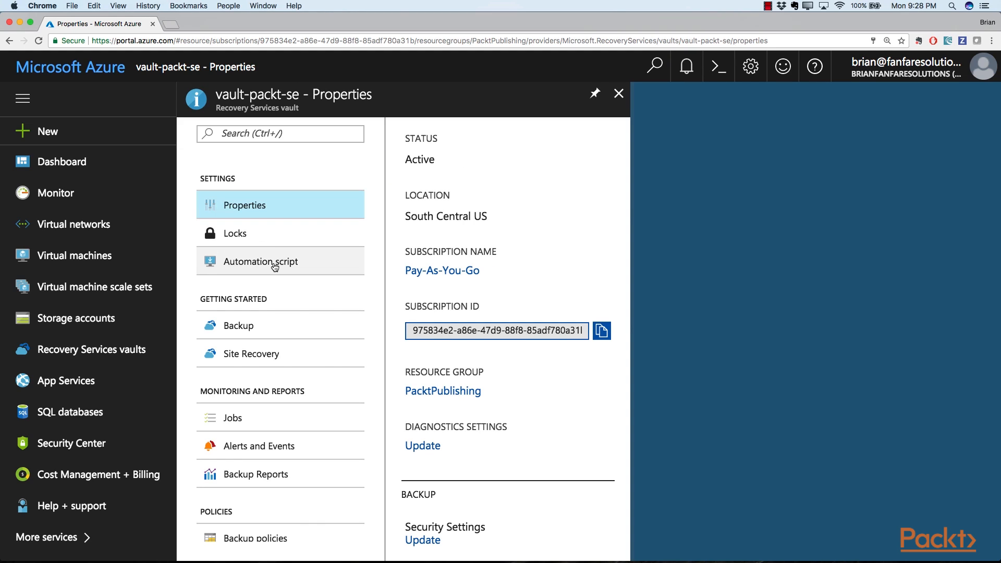
scroll(274, 267, up, 5)
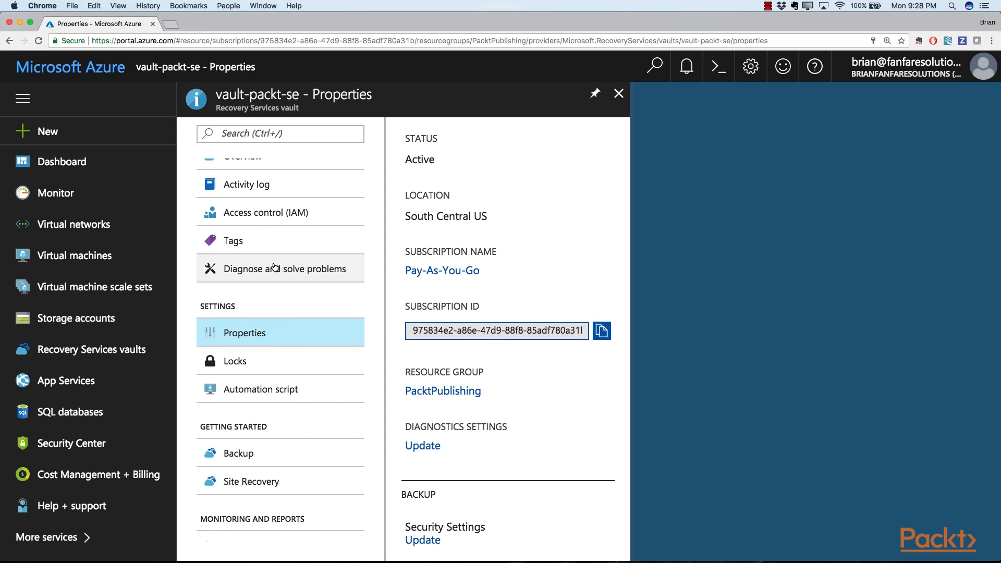
scroll(273, 262, up, 1)
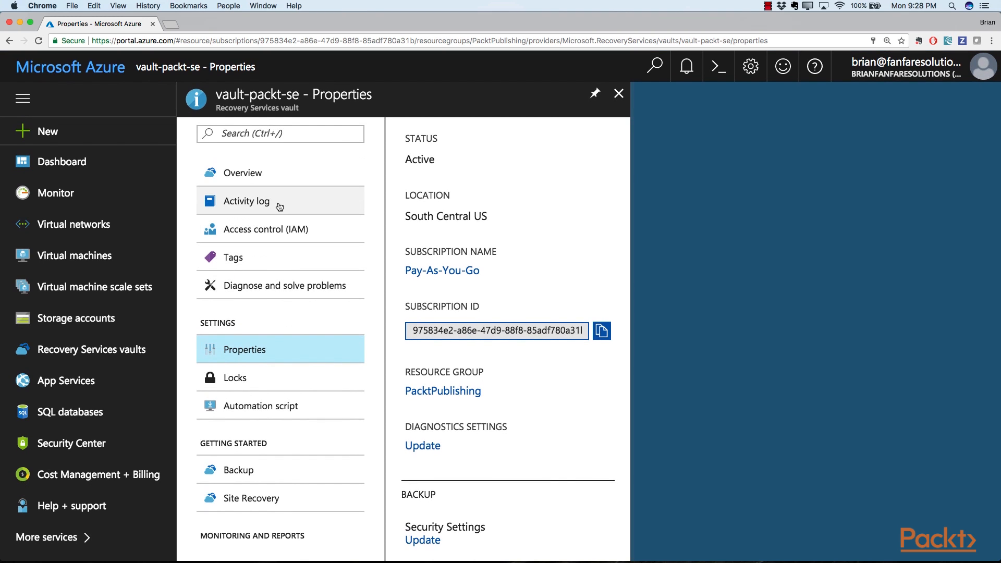
scroll(279, 206, down, 10)
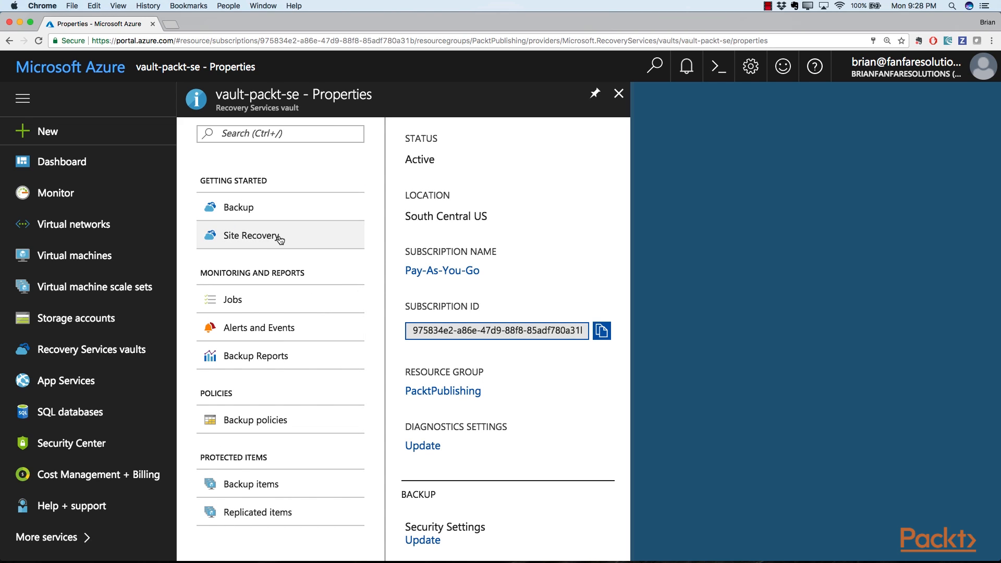
Set the vault's backup goal to a virtual machine workload running in Azure and begin configuring the backup.
click(246, 209)
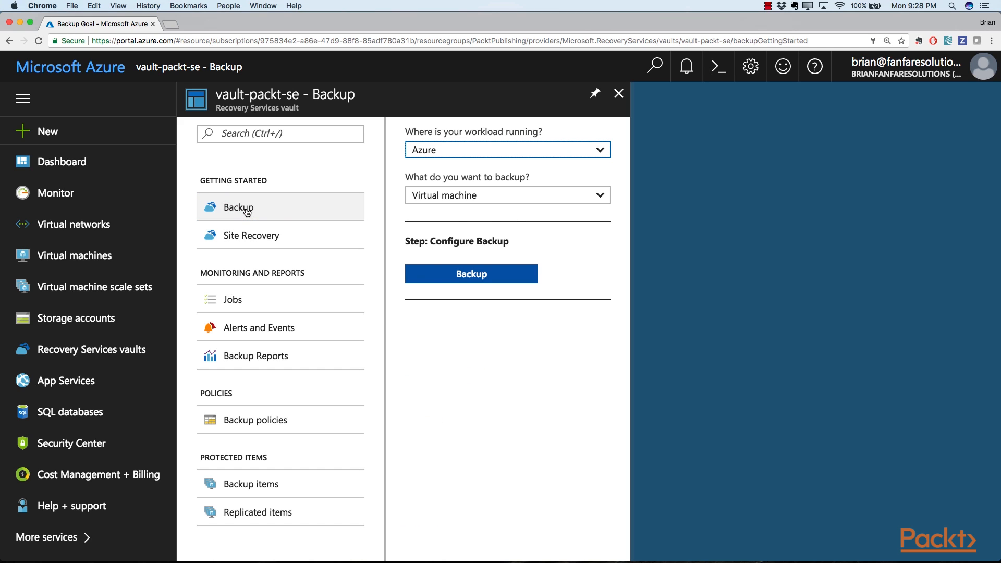
click(510, 153)
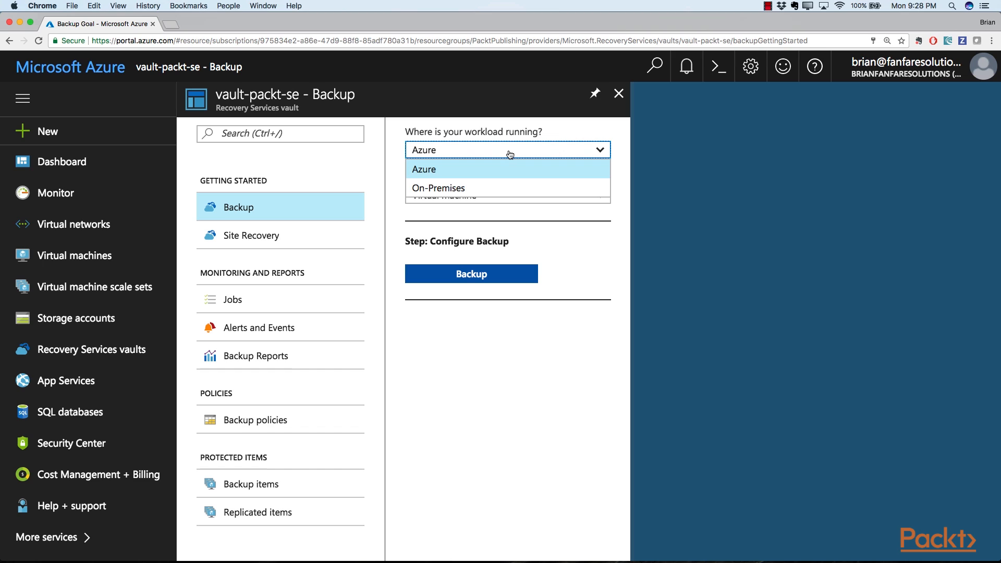
click(443, 169)
click(475, 196)
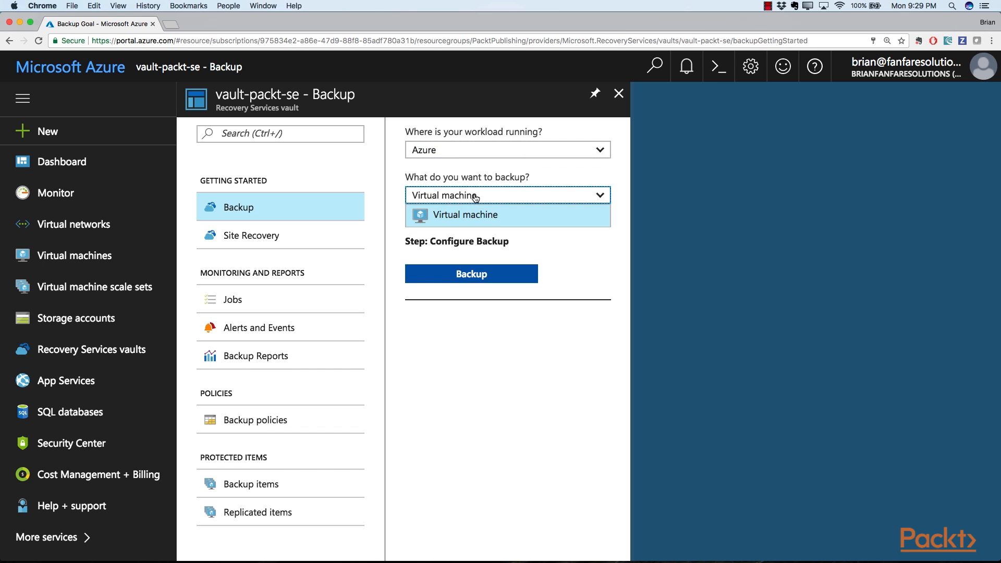
click(475, 196)
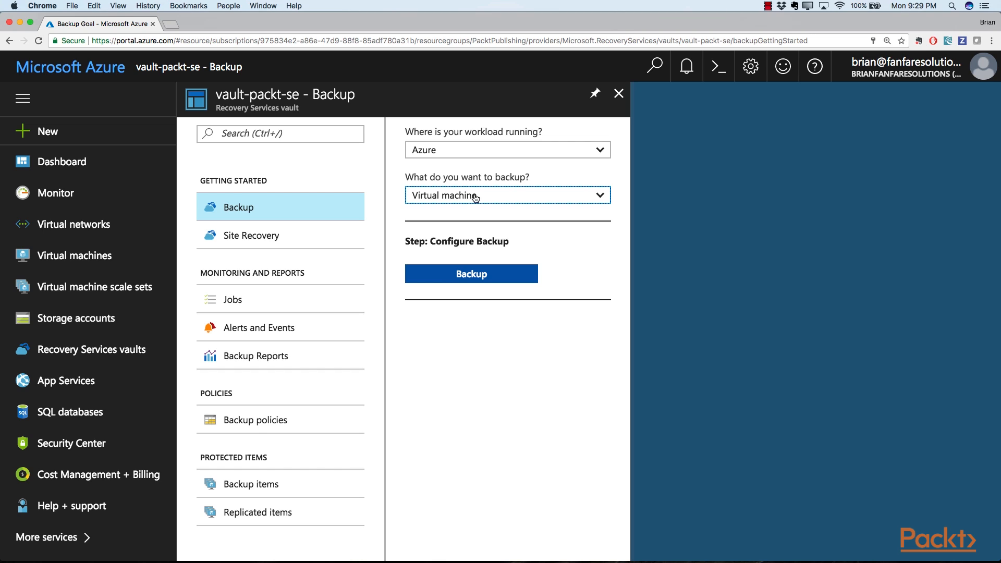
click(484, 276)
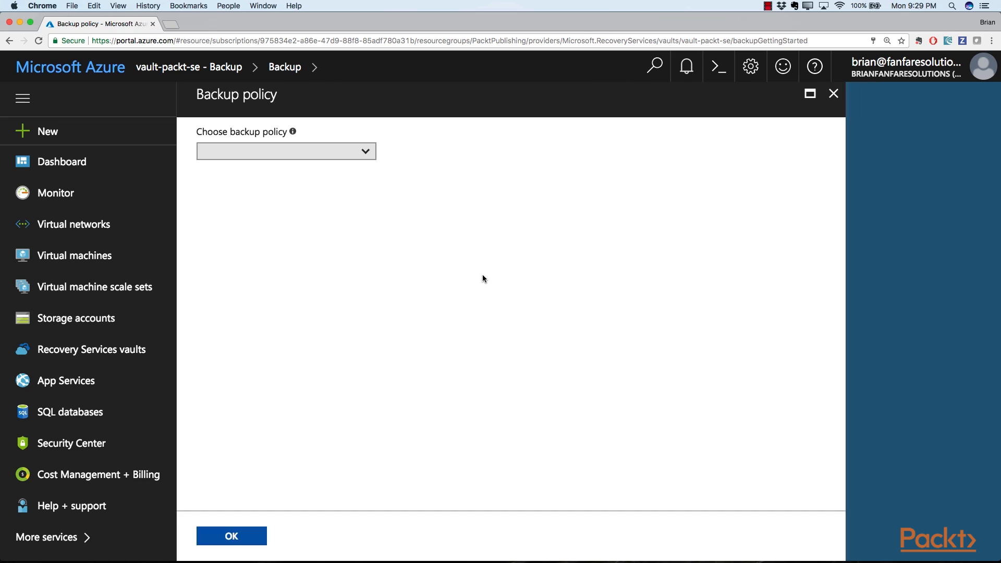
Review the available backup policies and accept DefaultPolicy for the backup.
click(369, 152)
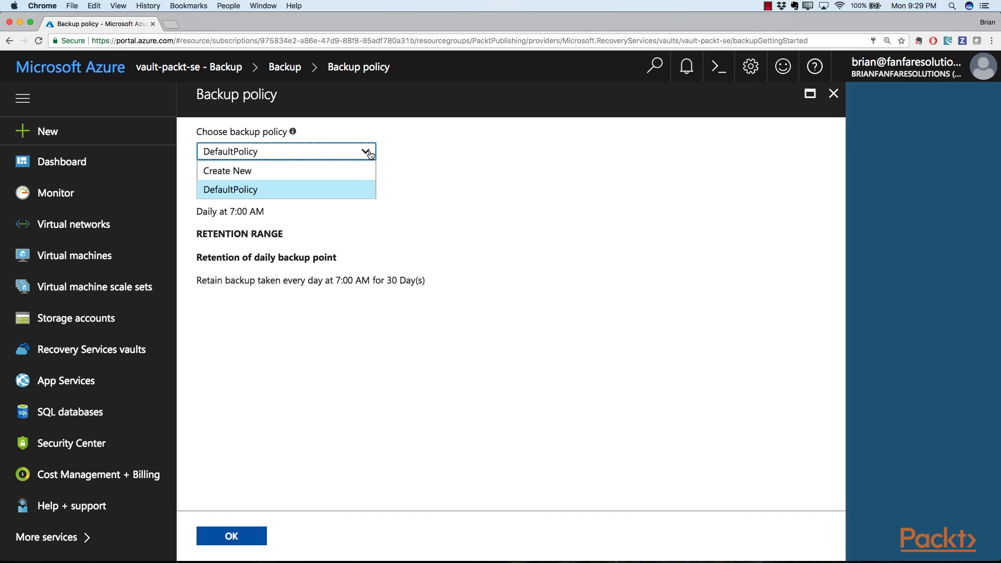
click(429, 214)
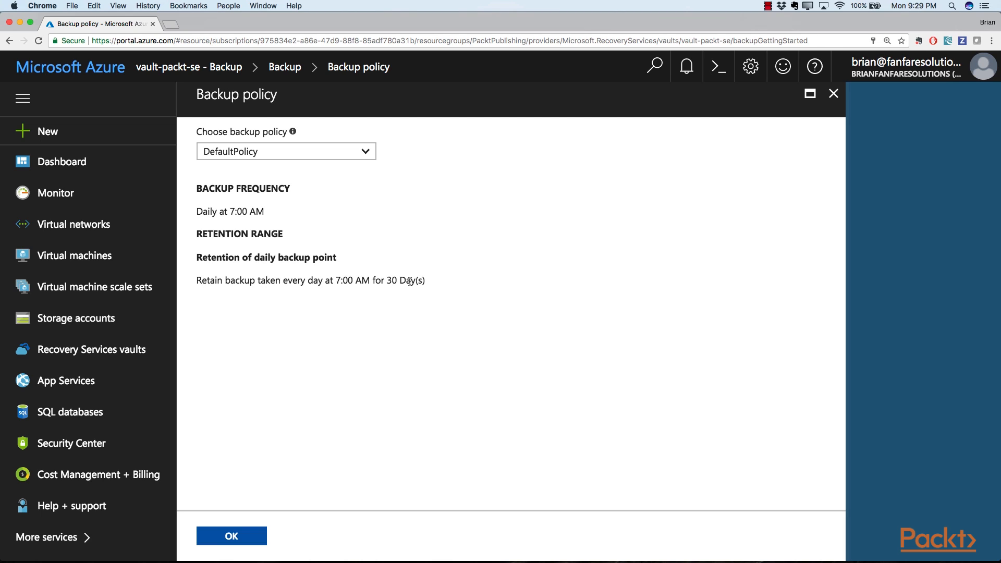
click(237, 536)
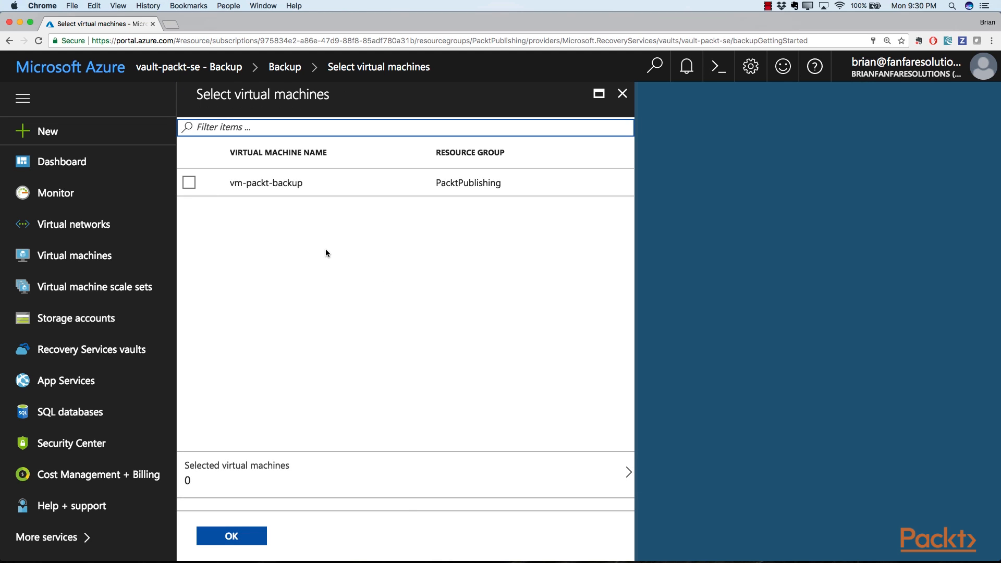
Mark the vm-packt-backup virtual machine for backup, and leave the vault's backup configuration without enabling it.
click(194, 184)
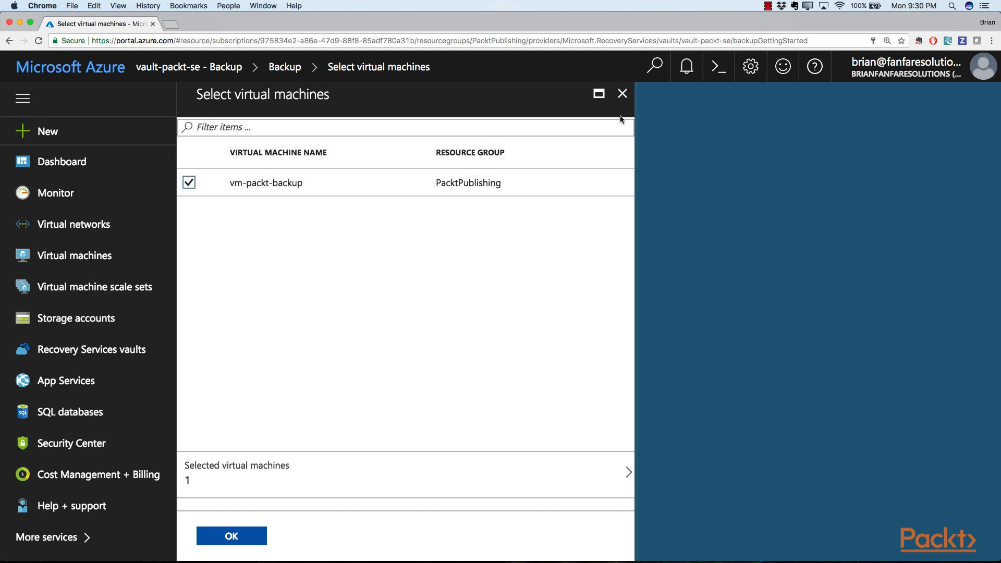
click(626, 99)
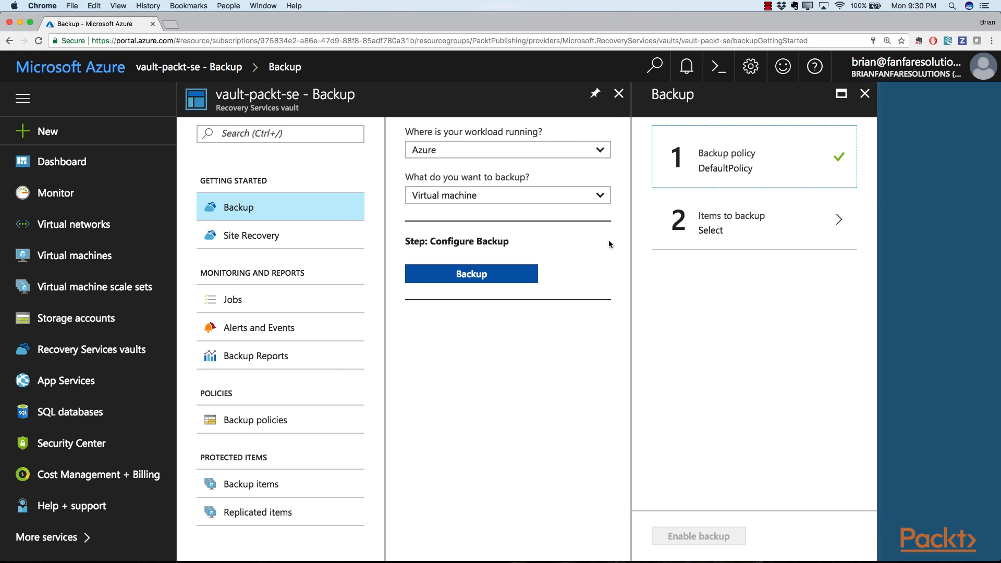
click(619, 94)
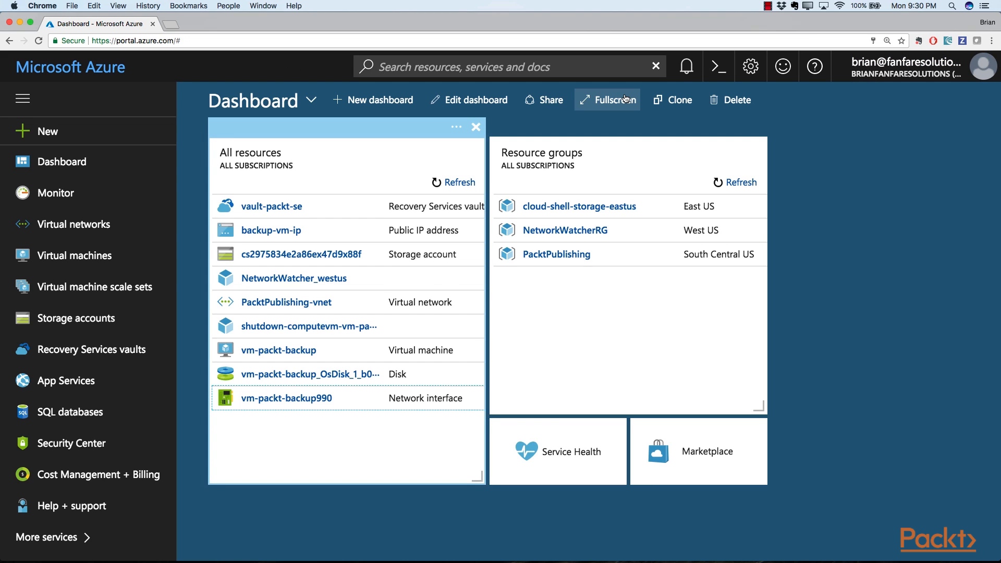
Open the vm-packt-backup virtual machine from the PacktPublishing resource group and view its backup settings.
click(566, 254)
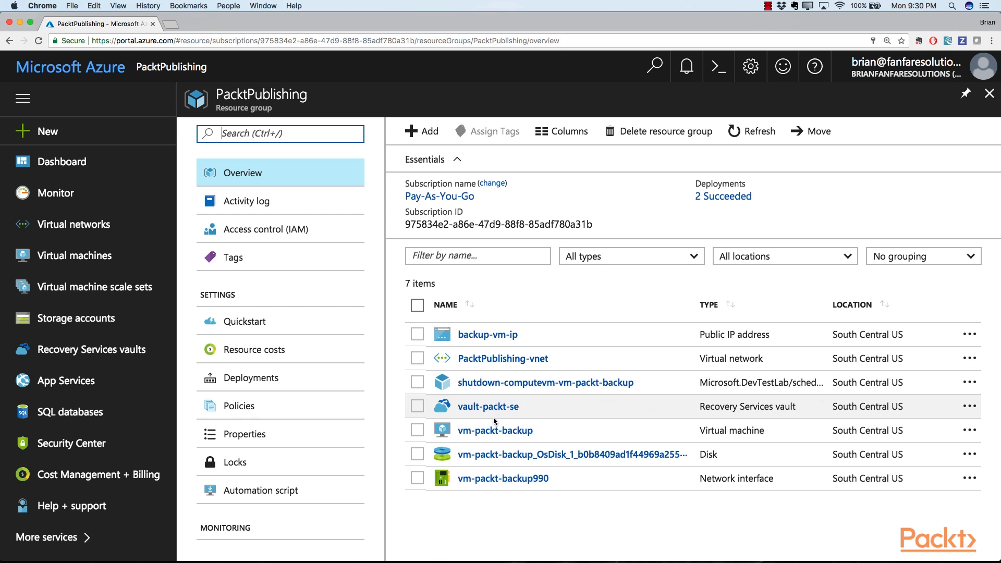
click(487, 429)
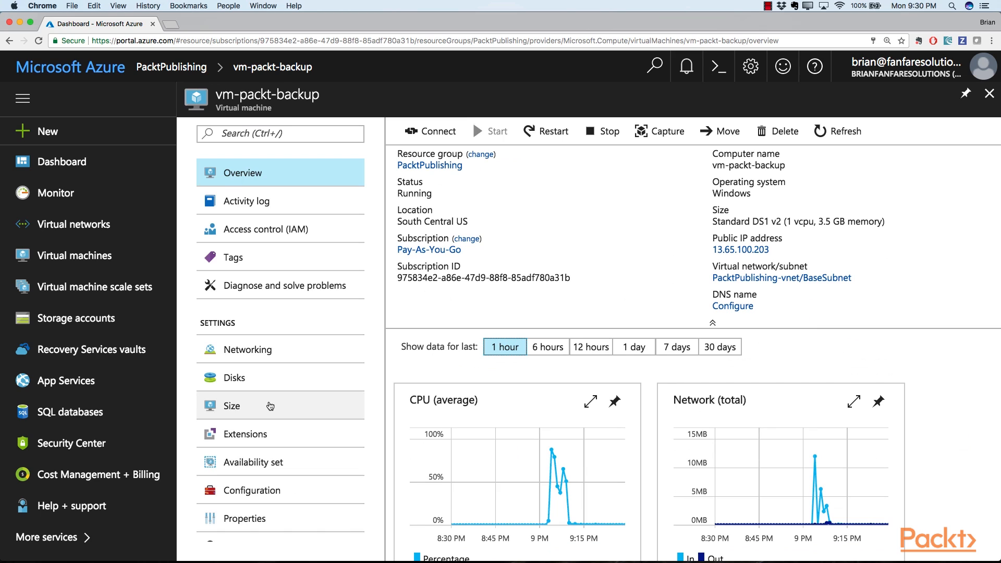
scroll(269, 406, down, 3)
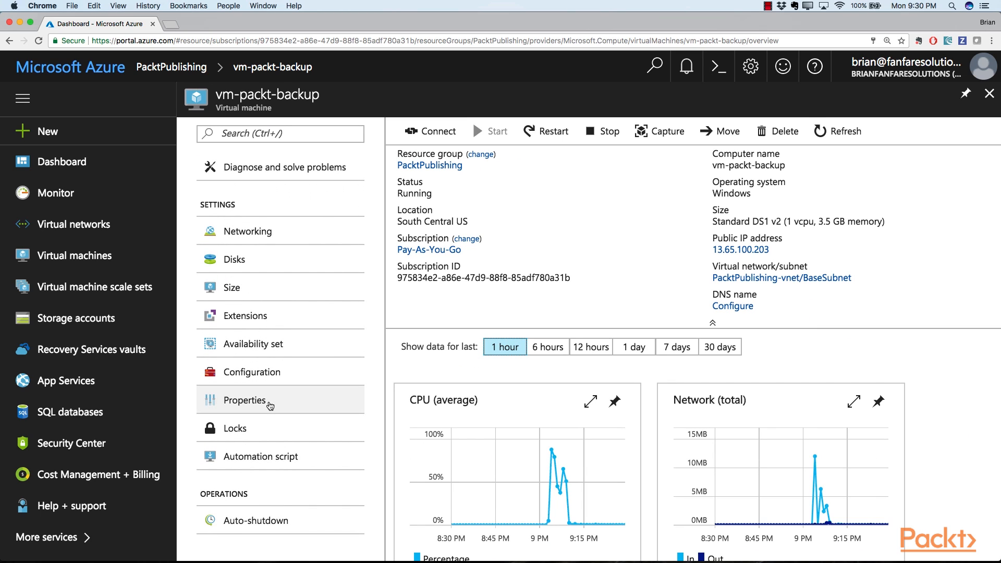
scroll(269, 407, down, 6)
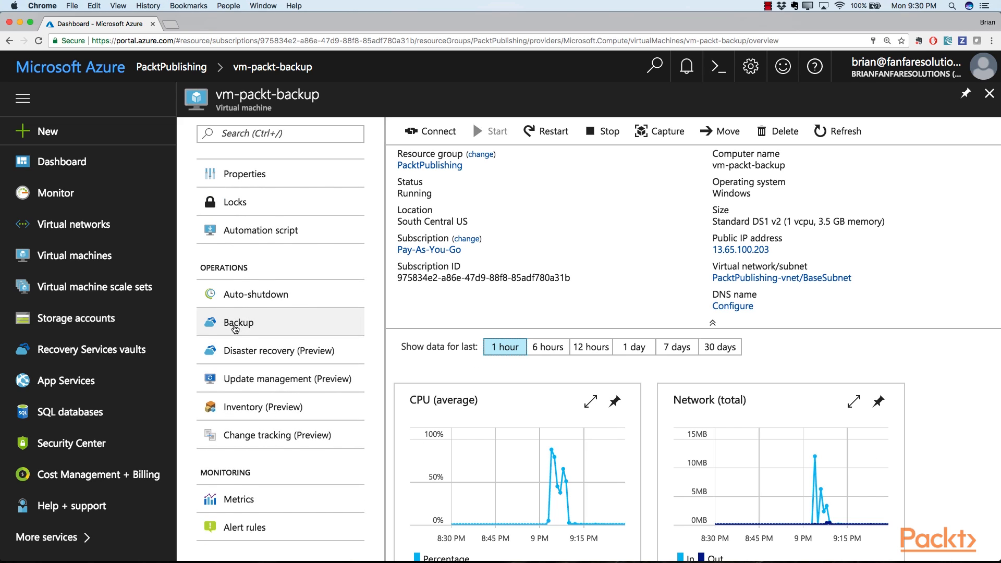
click(234, 326)
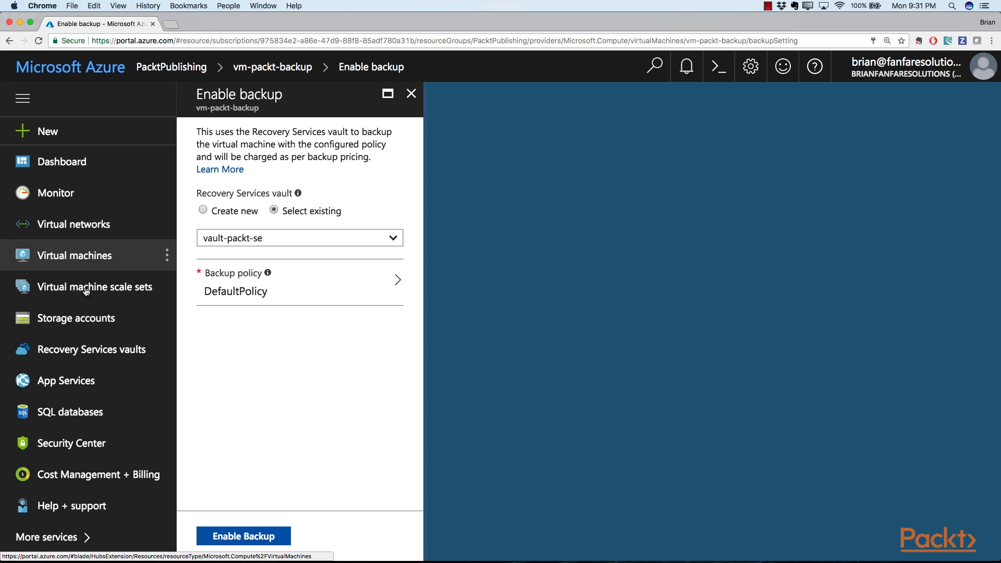
Open the vault-packt-se Recovery Services vault and view its Site Recovery getting-started options.
click(82, 358)
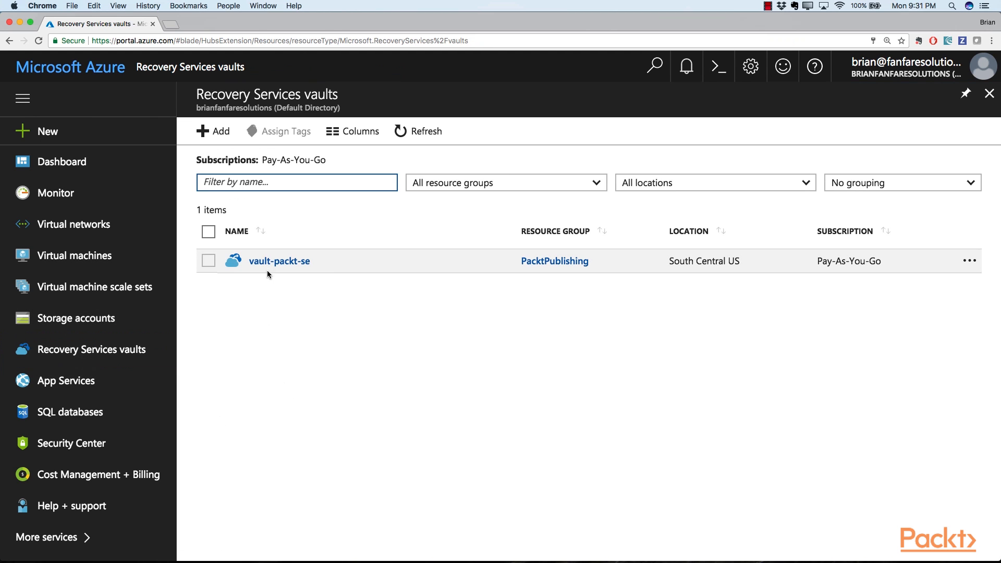
click(268, 324)
scroll(271, 438, down, 4)
click(259, 321)
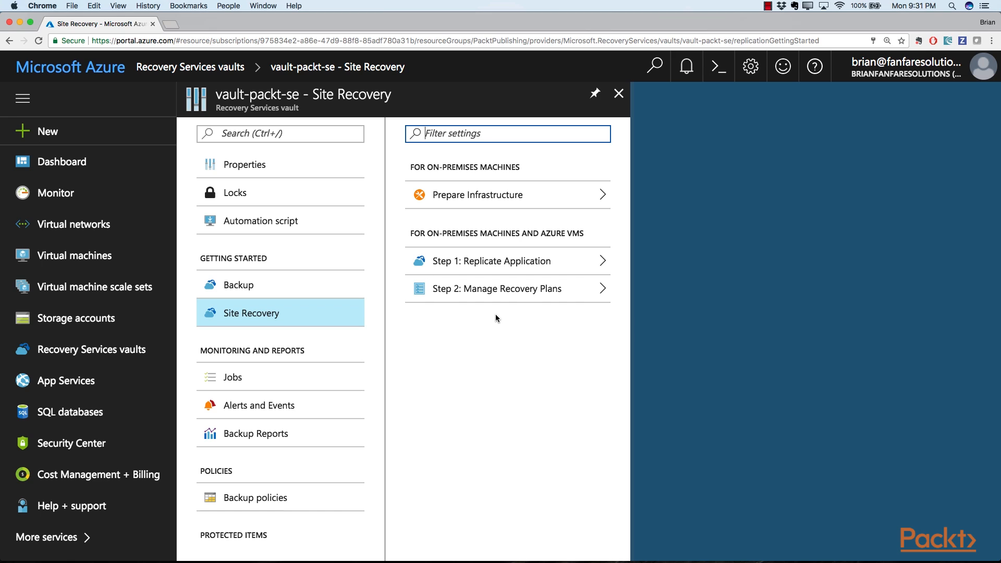
View the vault's backup jobs and its backup alerts.
click(280, 376)
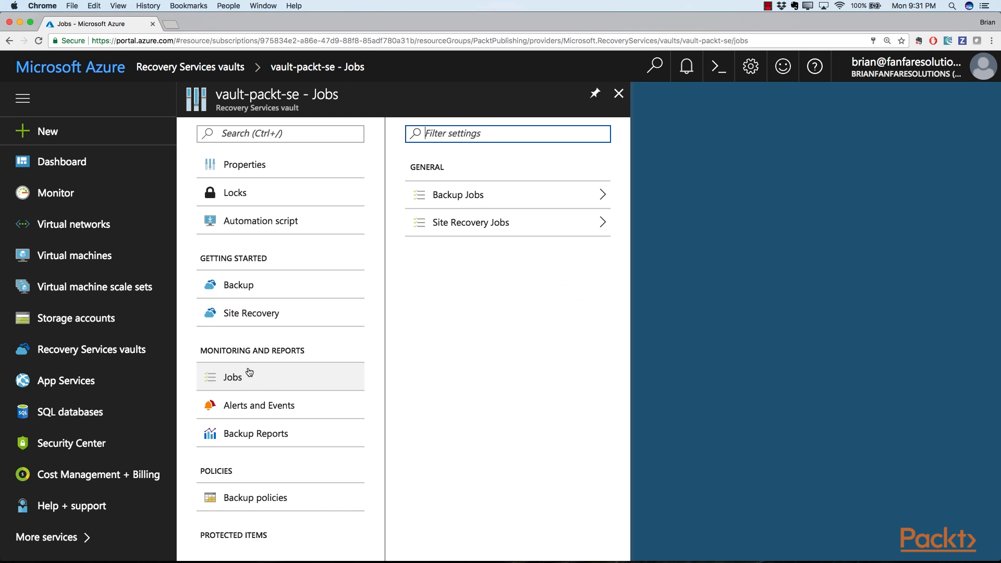
click(469, 195)
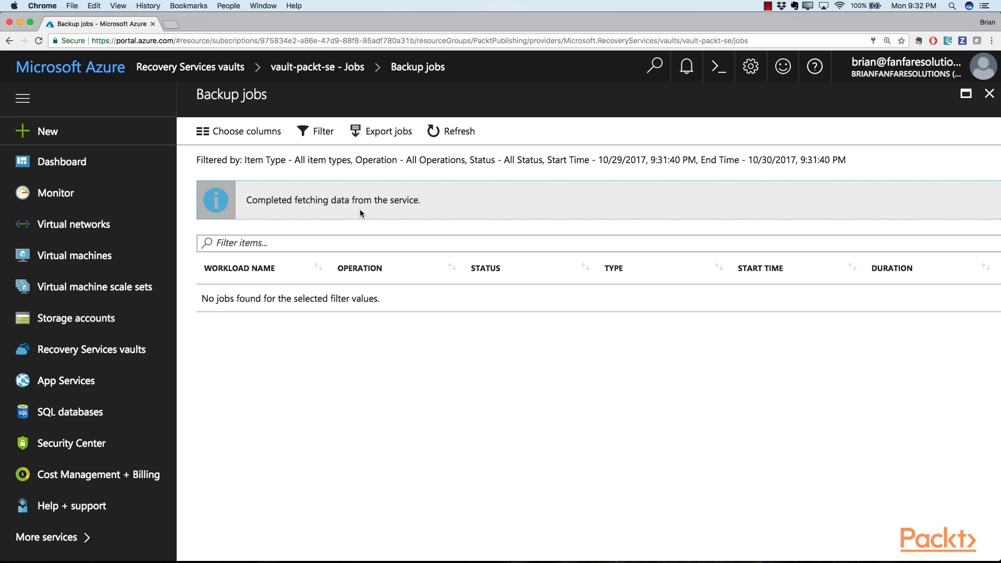
click(317, 67)
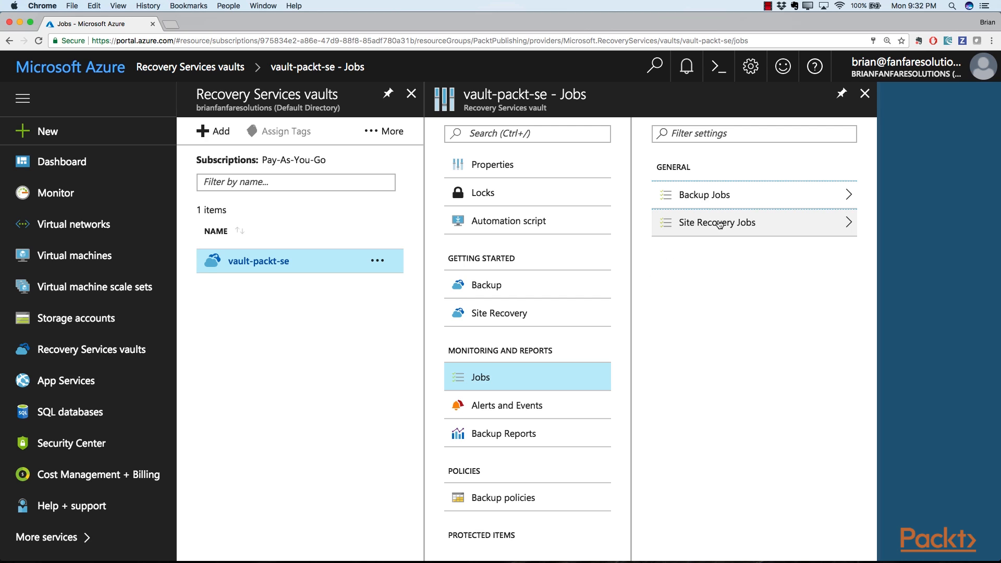
click(490, 410)
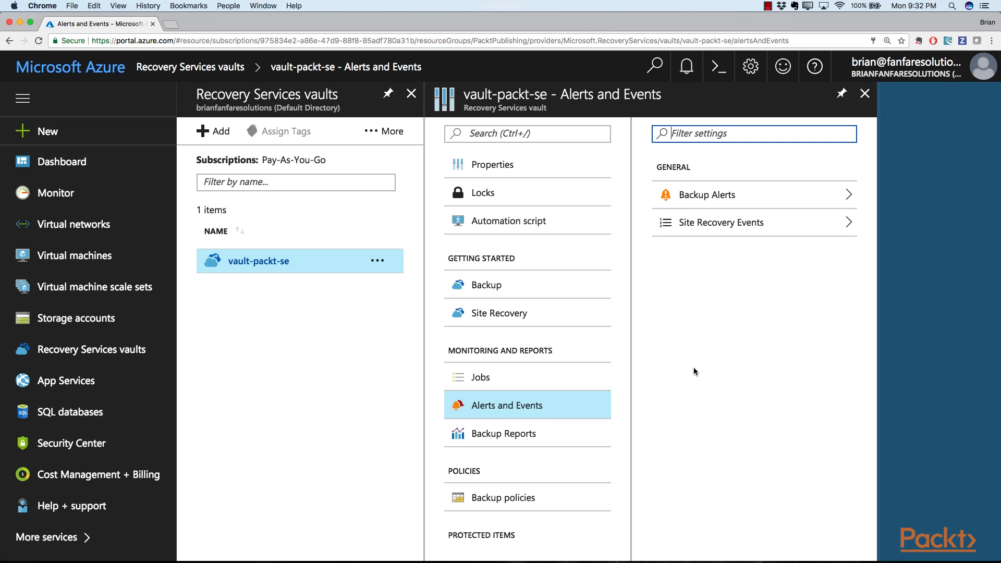
click(726, 195)
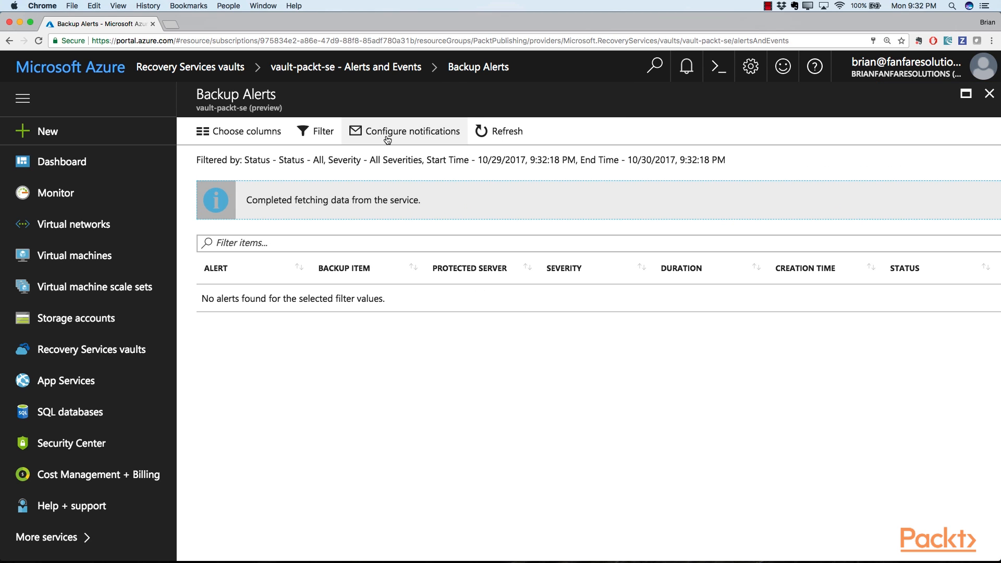
Reopen the vault-packt-se vault and examine its backup items and replicated items.
click(225, 68)
click(261, 262)
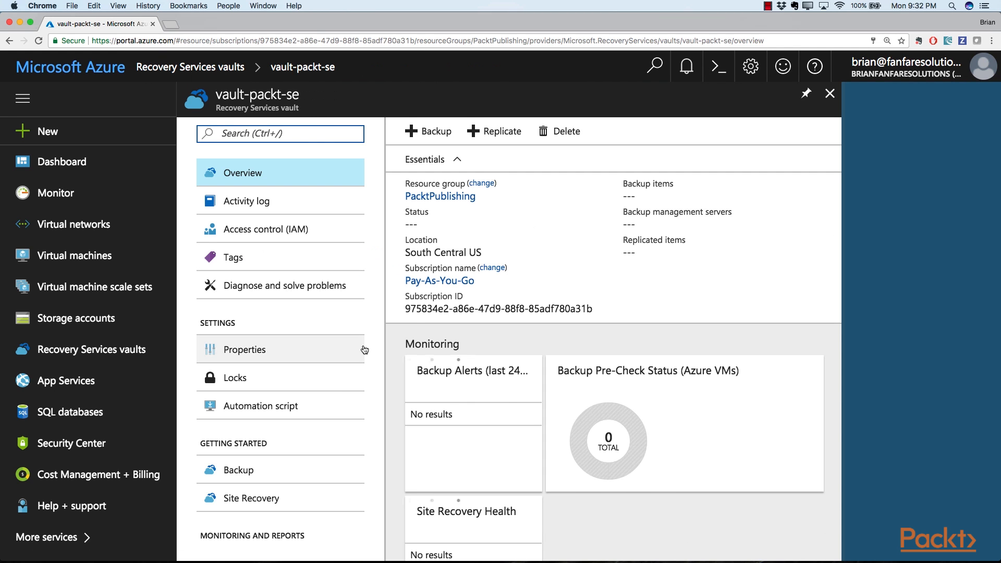
scroll(312, 434, down, 10)
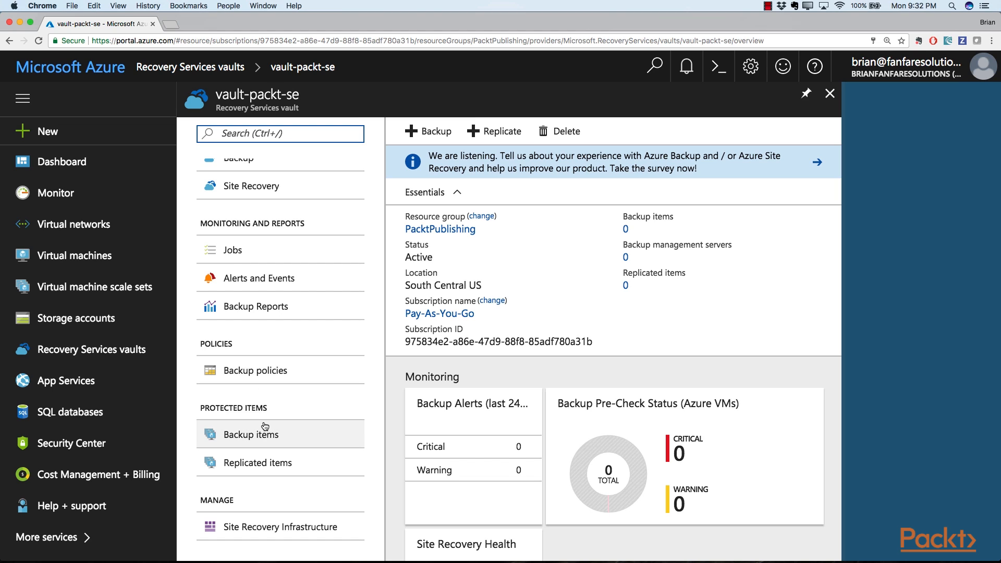
scroll(264, 427, down, 3)
click(257, 354)
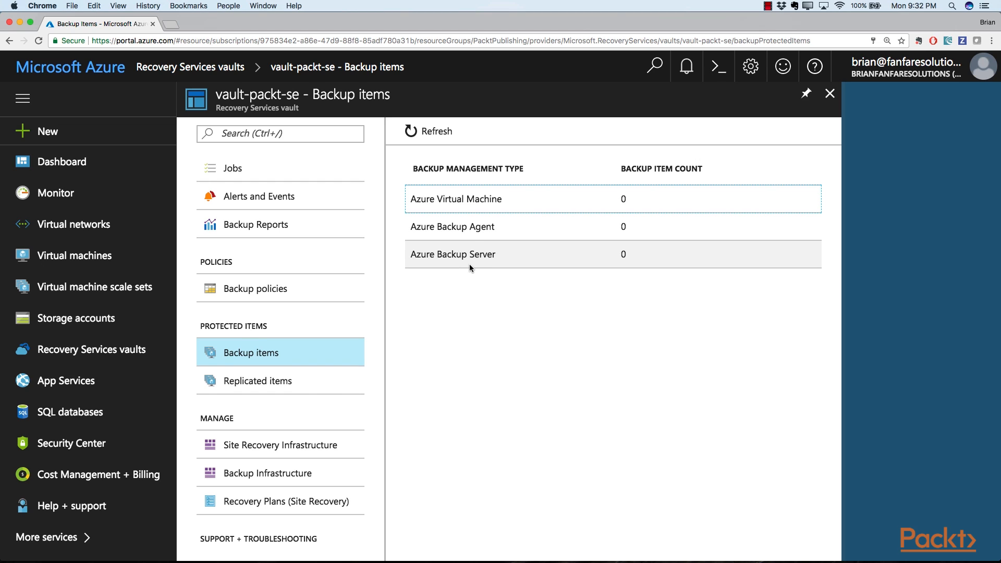
click(263, 385)
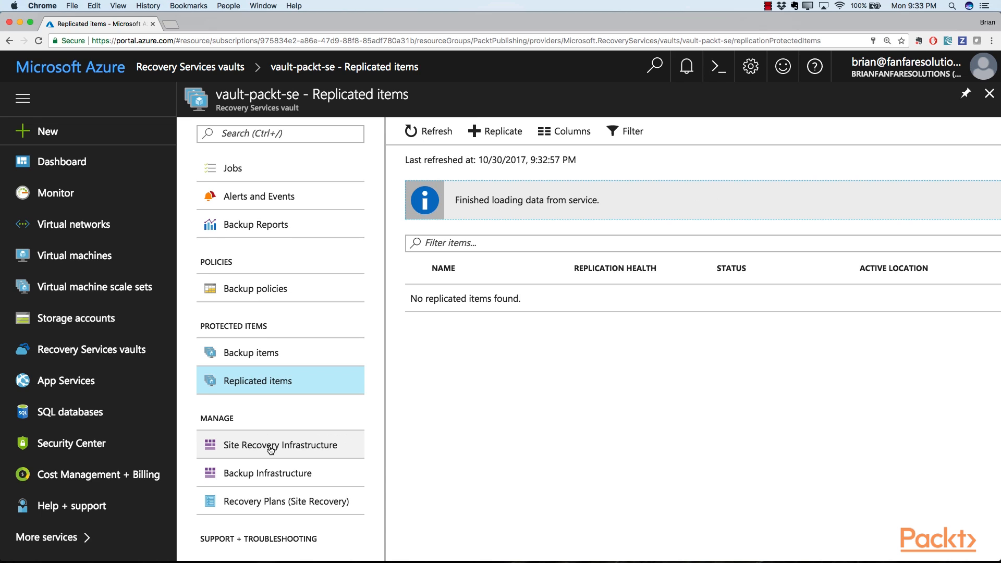
scroll(271, 451, down, 2)
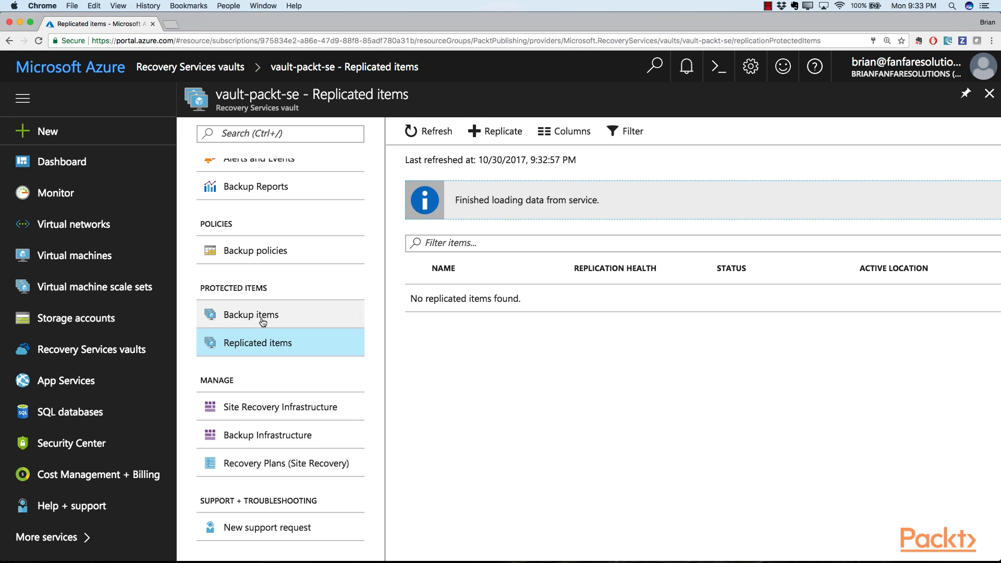
scroll(263, 323, up, 10)
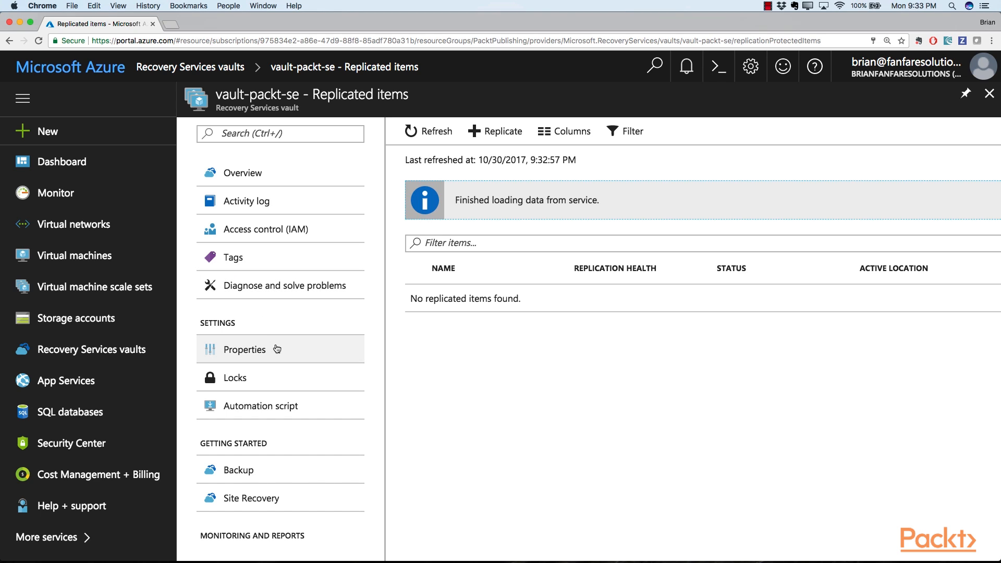
Configure the vault's Azure virtual machine backup with DefaultPolicy, select vm-packt-backup and enable the backup.
click(255, 472)
click(465, 275)
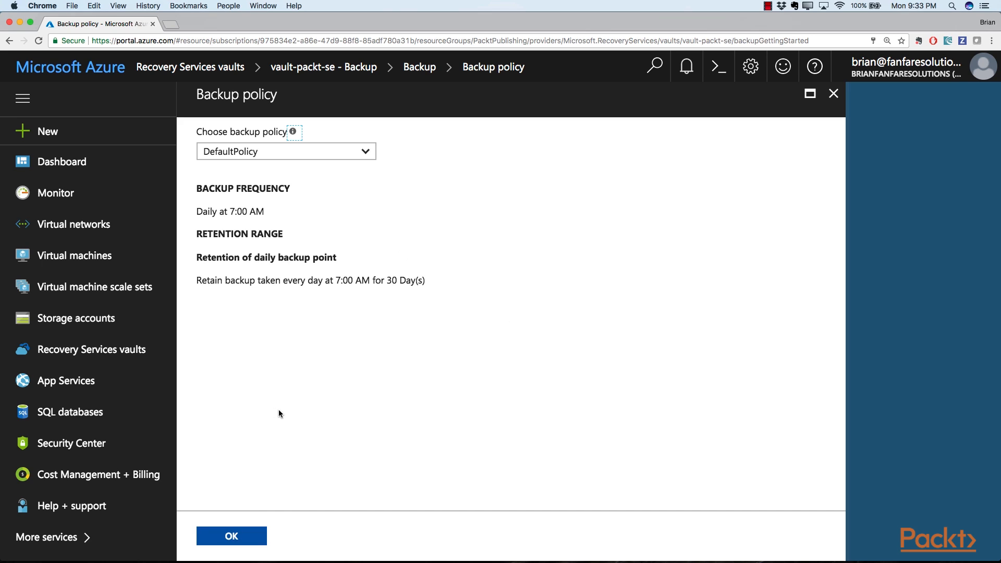
click(233, 537)
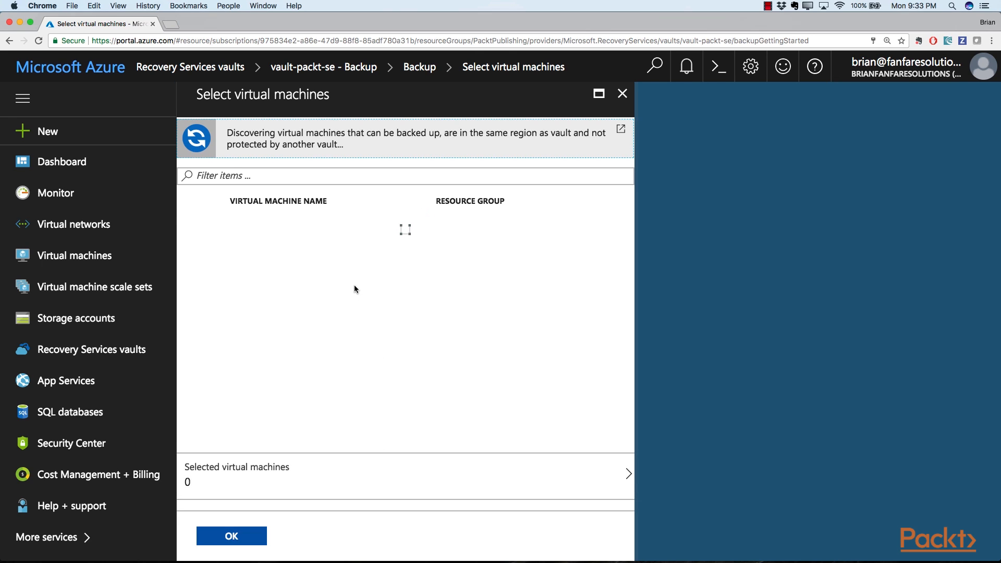
click(192, 230)
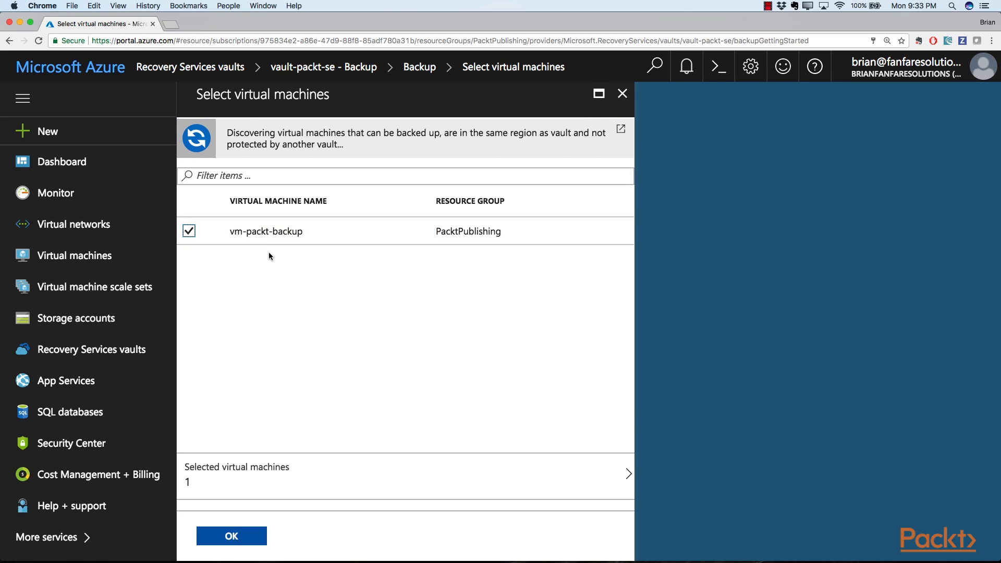
click(236, 535)
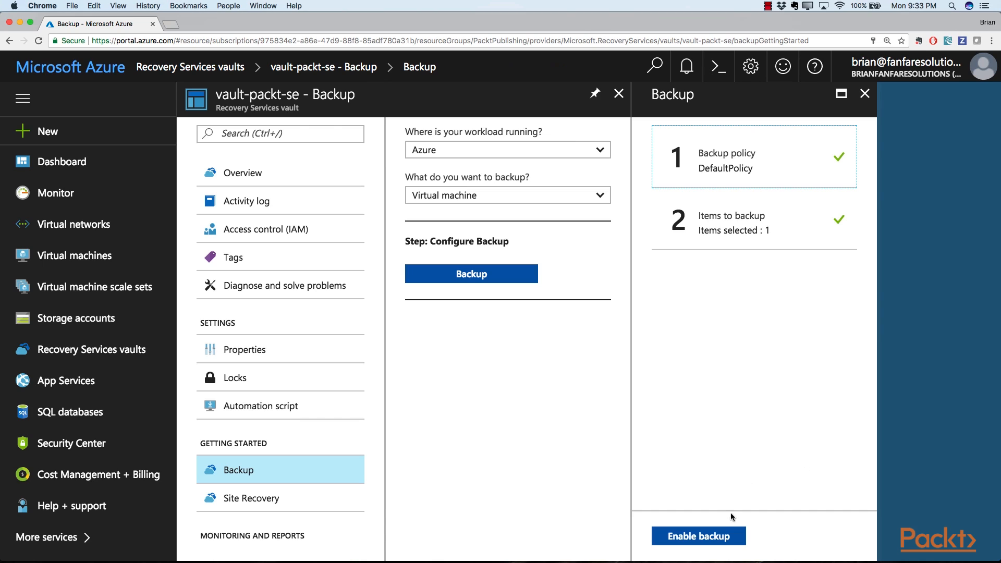
click(704, 535)
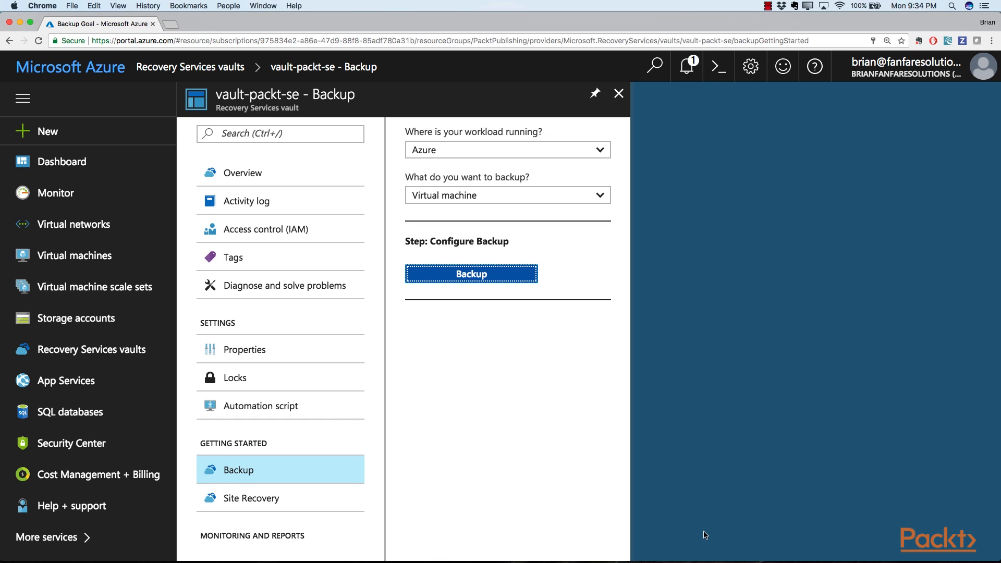
Set the backup goal to on-premises VMware Virtual Machines, open the infrastructure preparation and mark the latest Azure Backup Server as already in use.
click(600, 152)
click(440, 189)
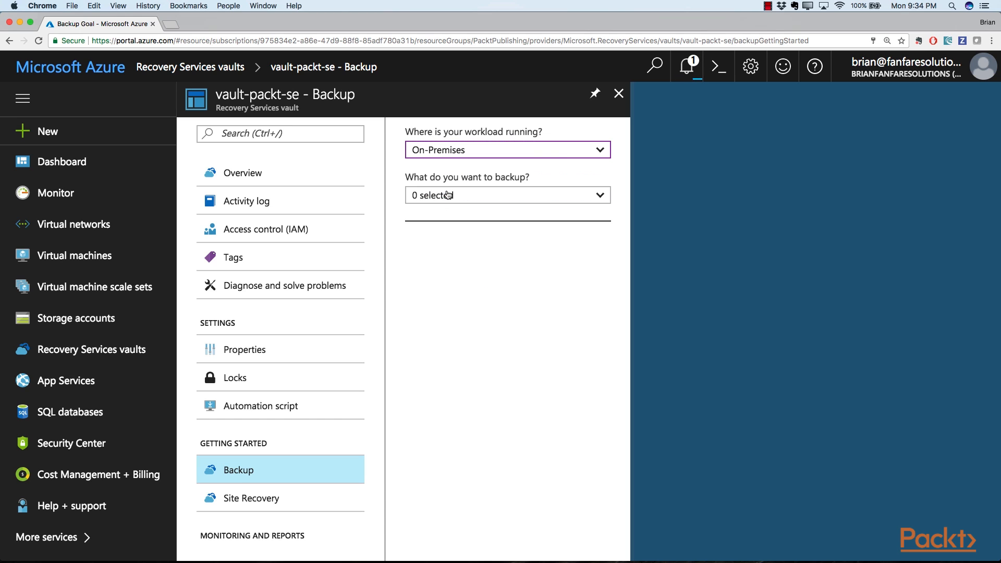
click(466, 196)
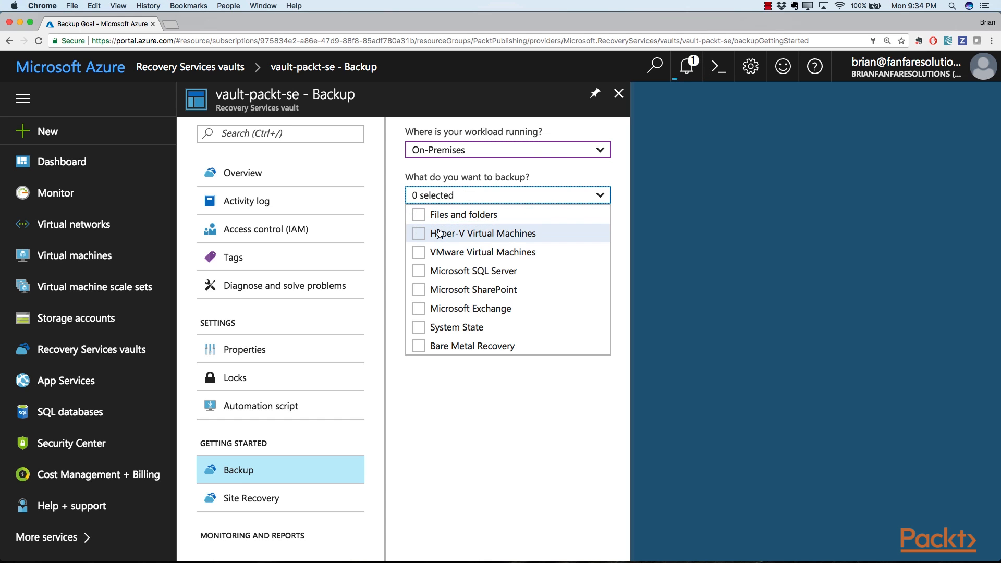
click(423, 257)
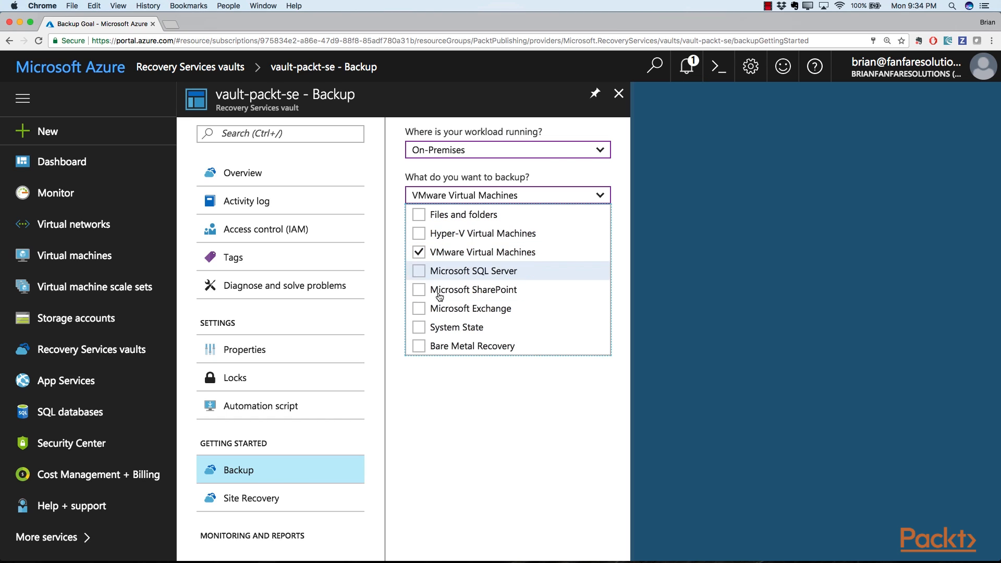
click(489, 406)
click(473, 279)
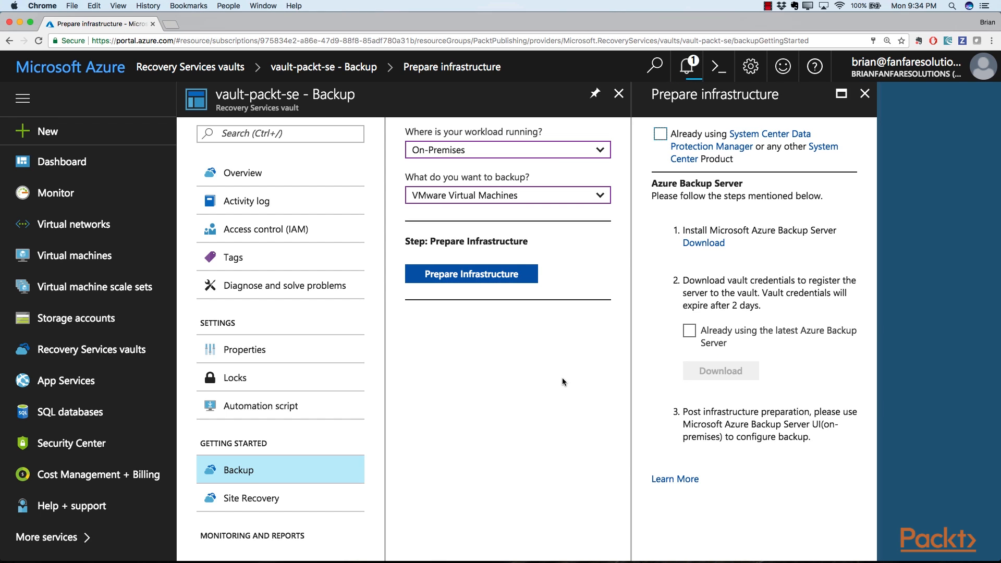
click(689, 331)
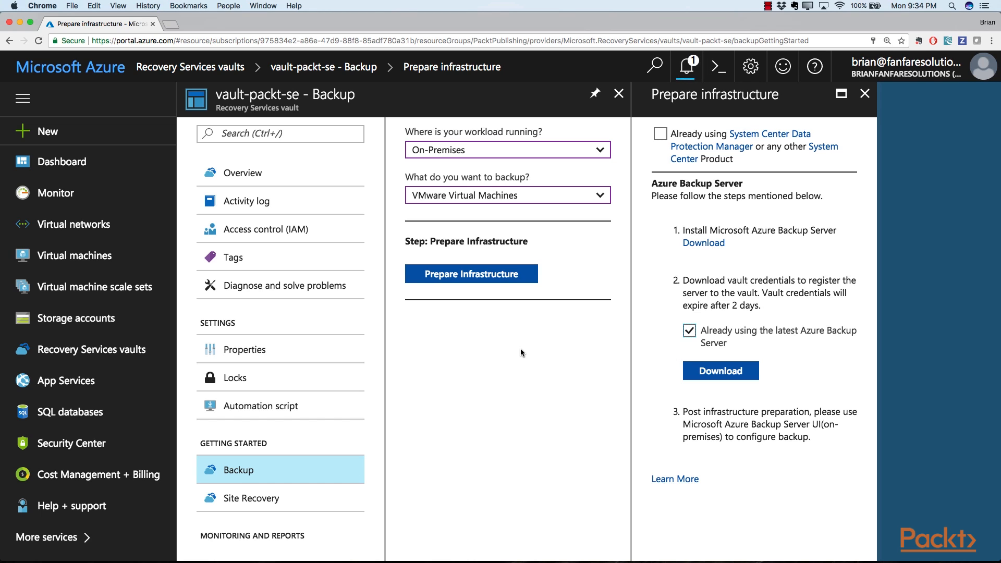
Change the on-premises backup goal to Hyper-V Virtual Machines only and view its infrastructure preparation steps.
click(602, 195)
click(419, 252)
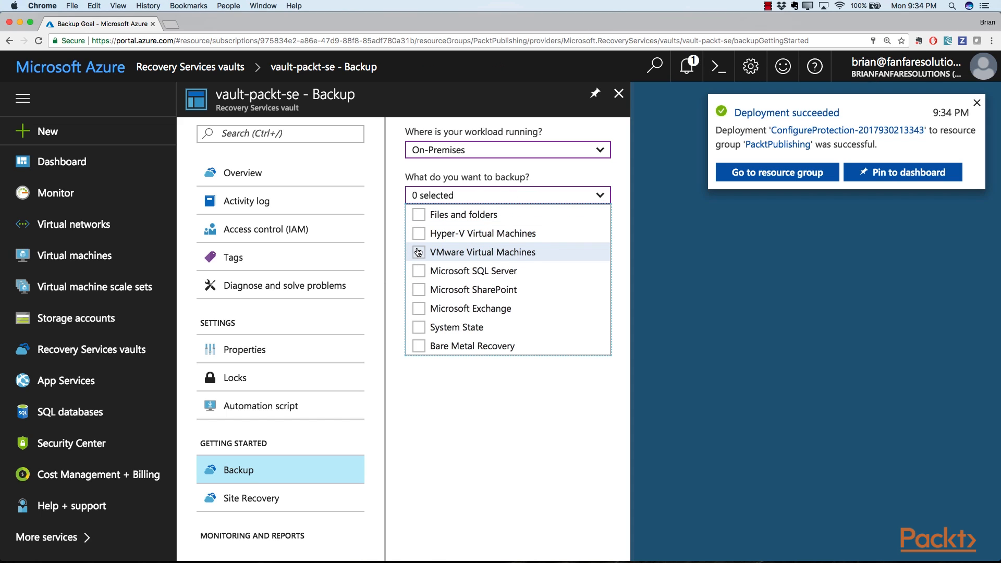
click(419, 234)
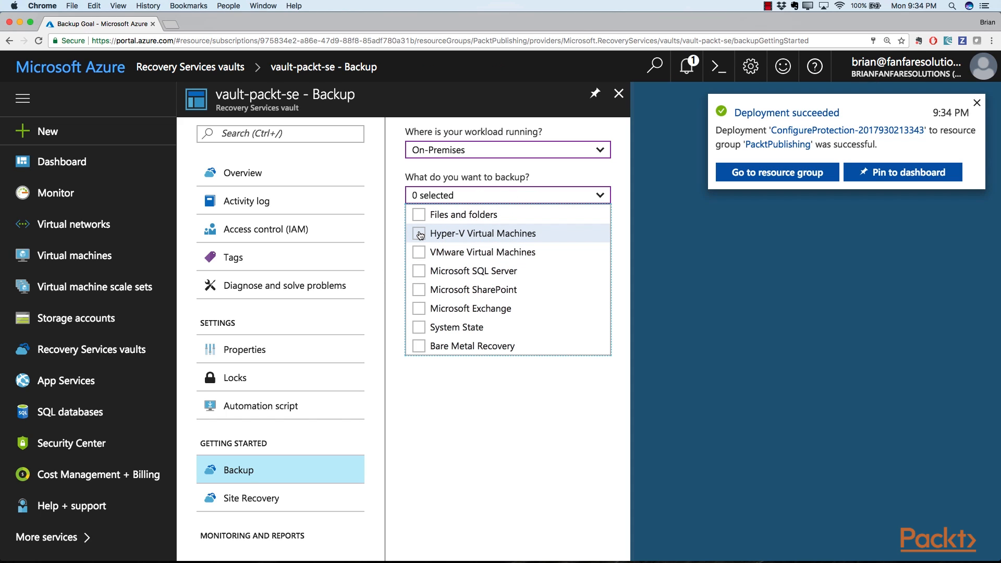
click(465, 410)
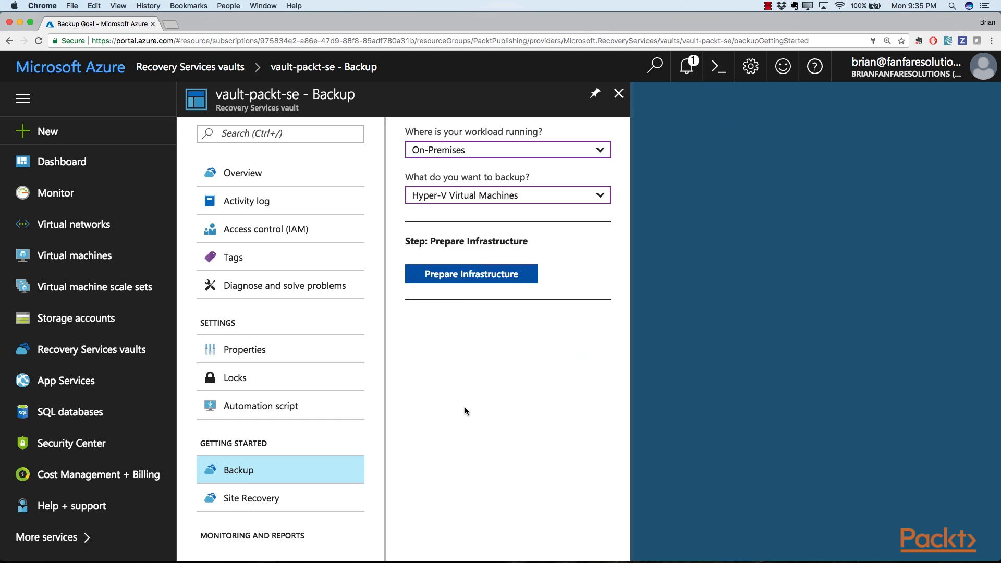
click(465, 275)
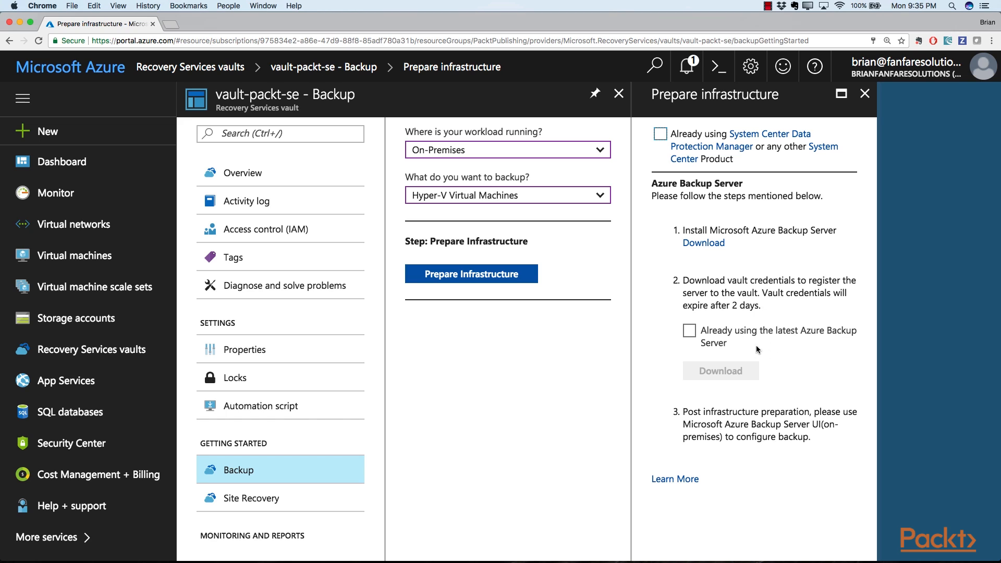
Change the on-premises backup goal to Files and folders only and view its Recovery Services Agent preparation steps.
click(522, 197)
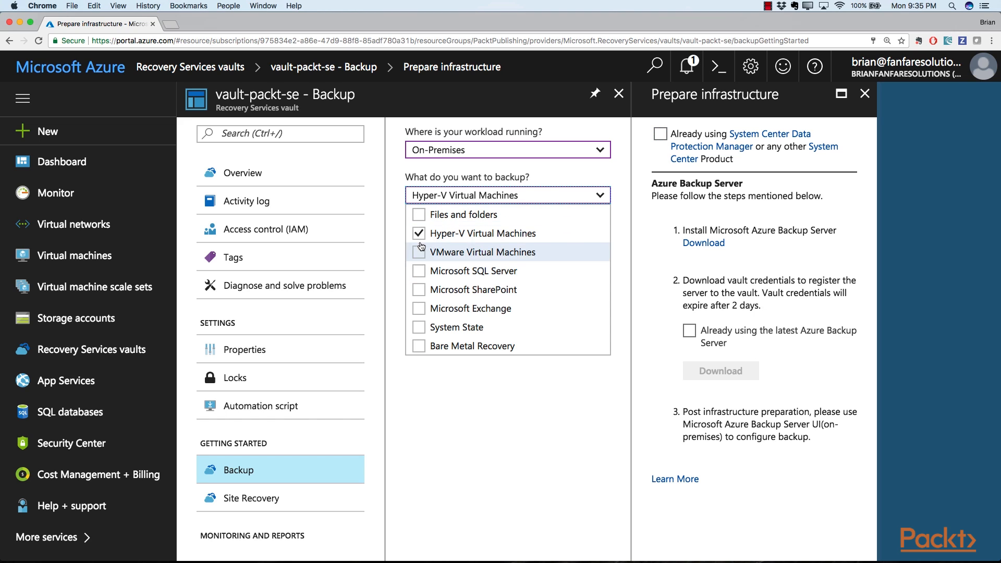
click(419, 215)
click(419, 235)
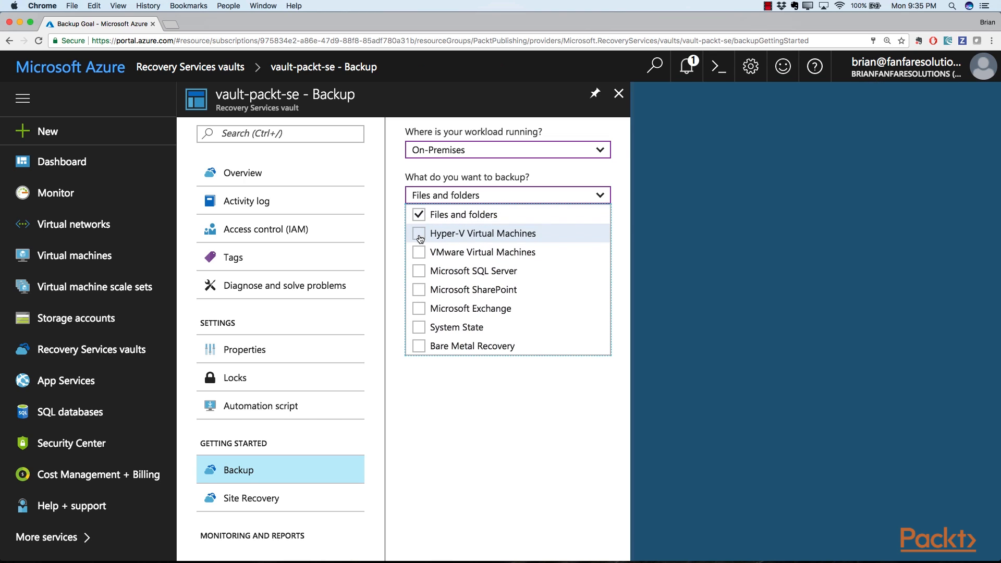
click(439, 365)
click(464, 273)
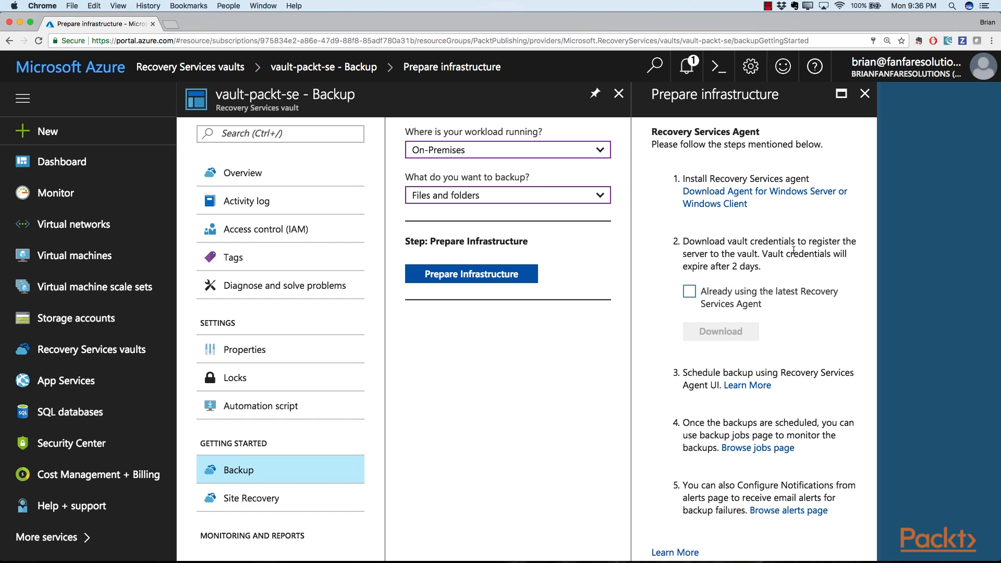
Change the on-premises backup goal to Microsoft SharePoint only and view its infrastructure preparation steps.
click(601, 198)
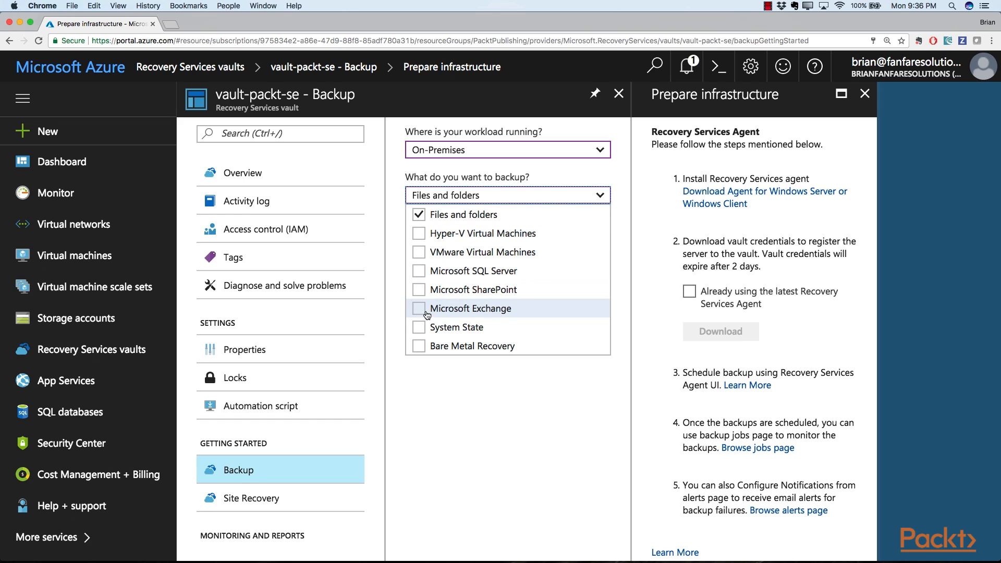
click(418, 215)
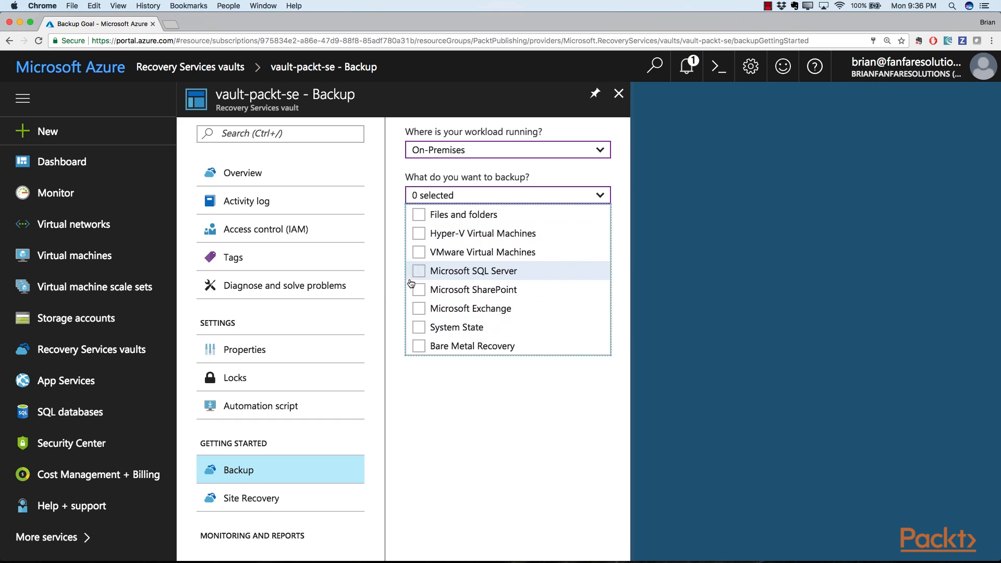
click(414, 290)
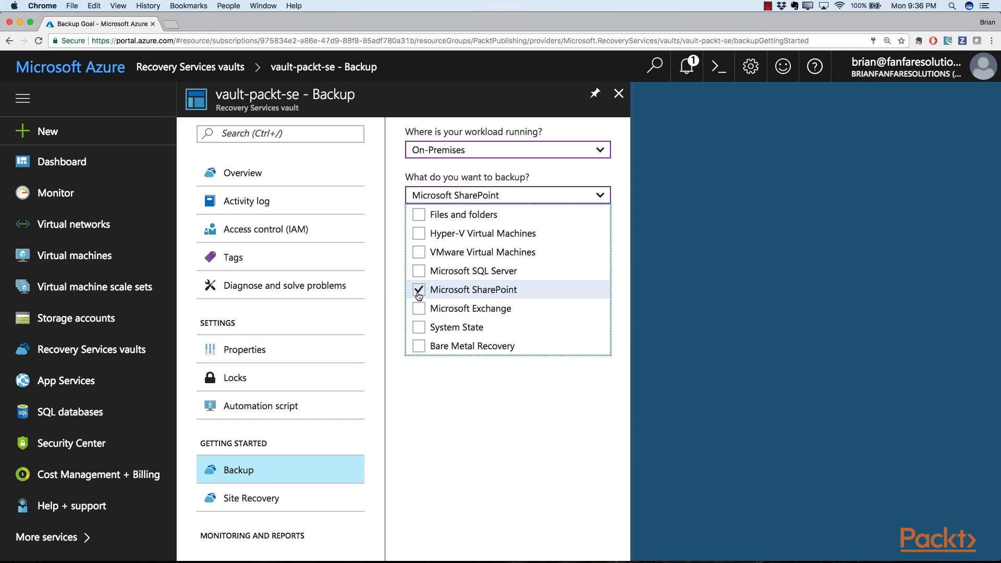
click(452, 424)
click(475, 276)
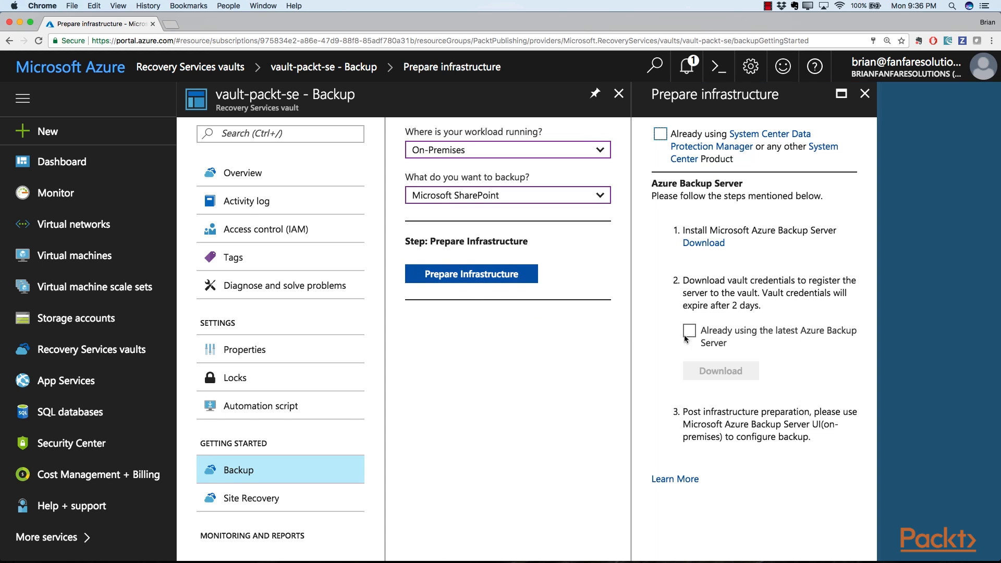